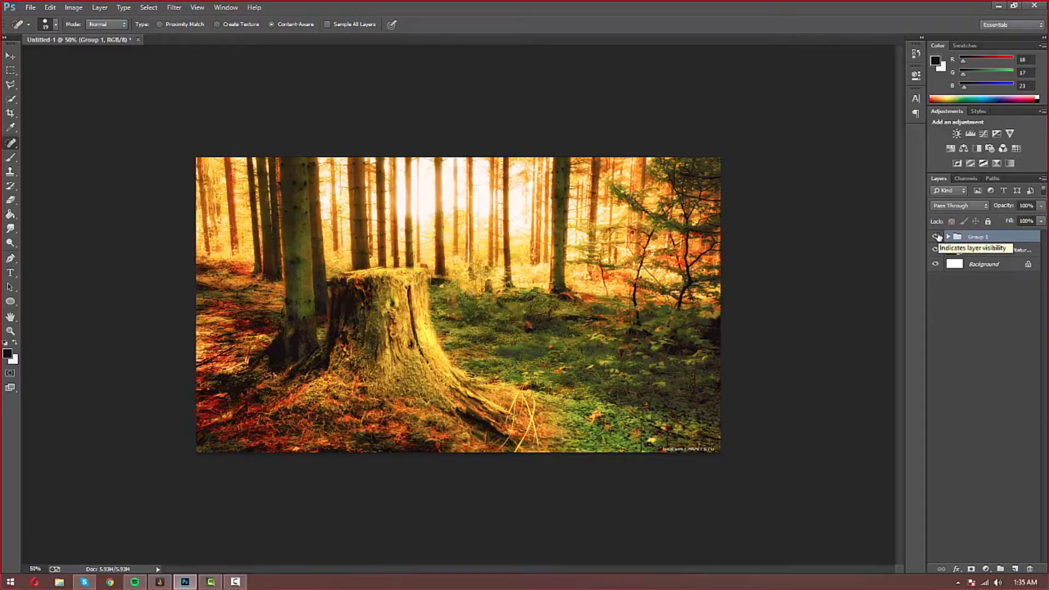
Step: Expand Group 1 to review its gradient, Curves 1 and Vibrance 1 layers
{"action": "left_click", "coordinate": [937, 236]}
{"action": "left_click", "coordinate": [938, 236]}
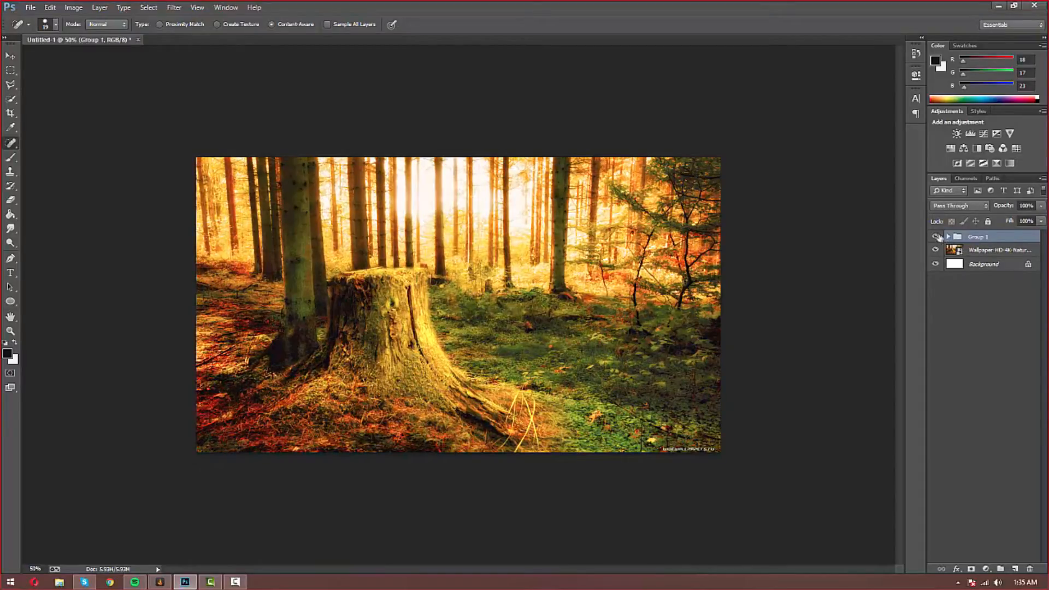
{"action": "left_click", "coordinate": [949, 236]}
{"action": "left_click", "coordinate": [1005, 377]}
{"action": "left_click", "coordinate": [1005, 365]}
{"action": "left_click", "coordinate": [1008, 350]}
{"action": "left_click", "coordinate": [1009, 337]}
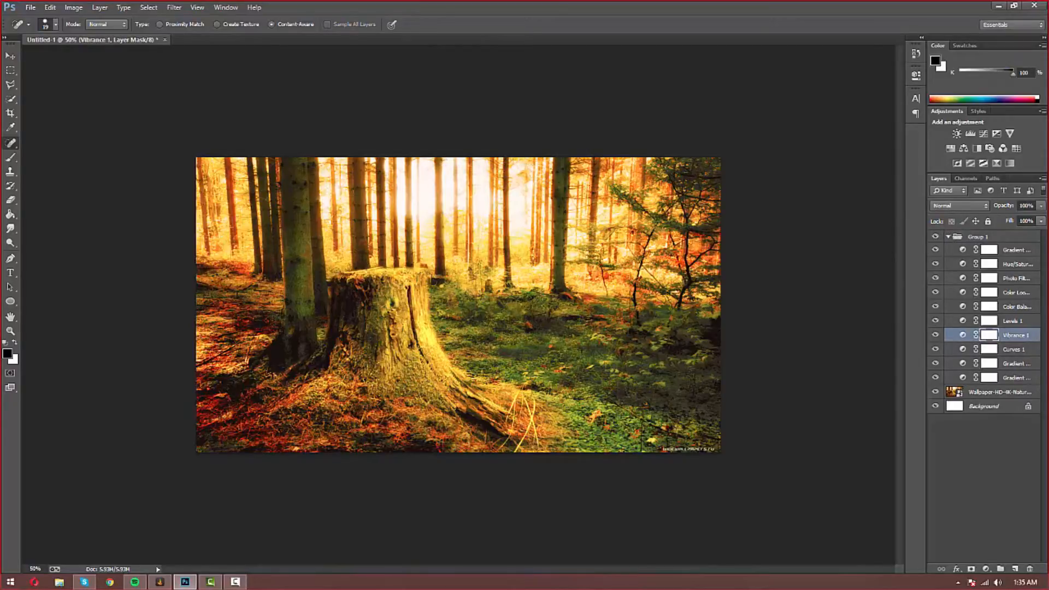
Step: Collapse Group 1 and hide its colour grading, then reselect it
{"action": "left_click", "coordinate": [948, 236]}
{"action": "left_click", "coordinate": [935, 236]}
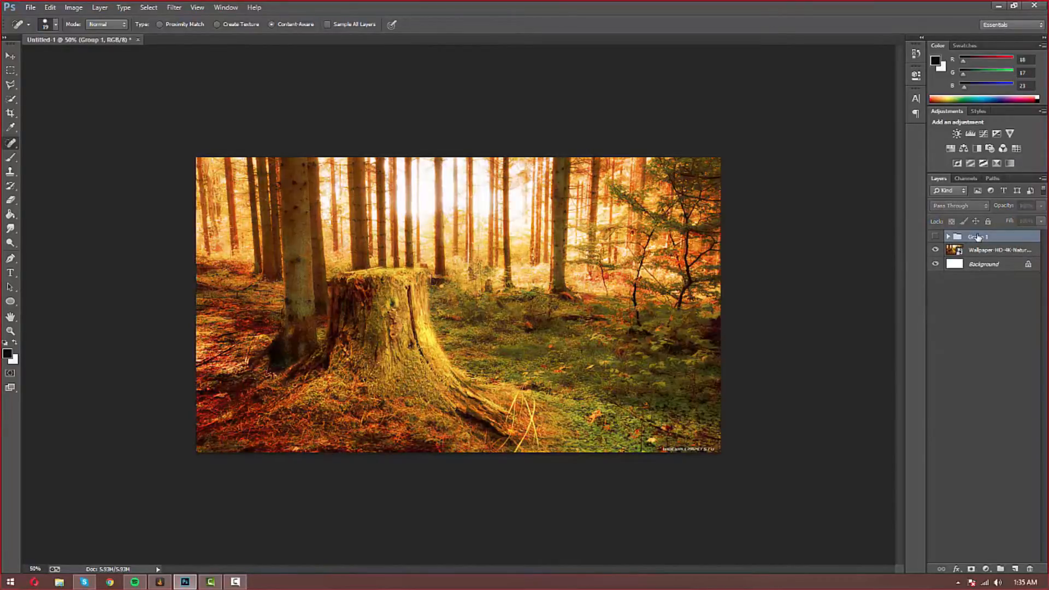
{"action": "left_click", "coordinate": [1012, 390]}
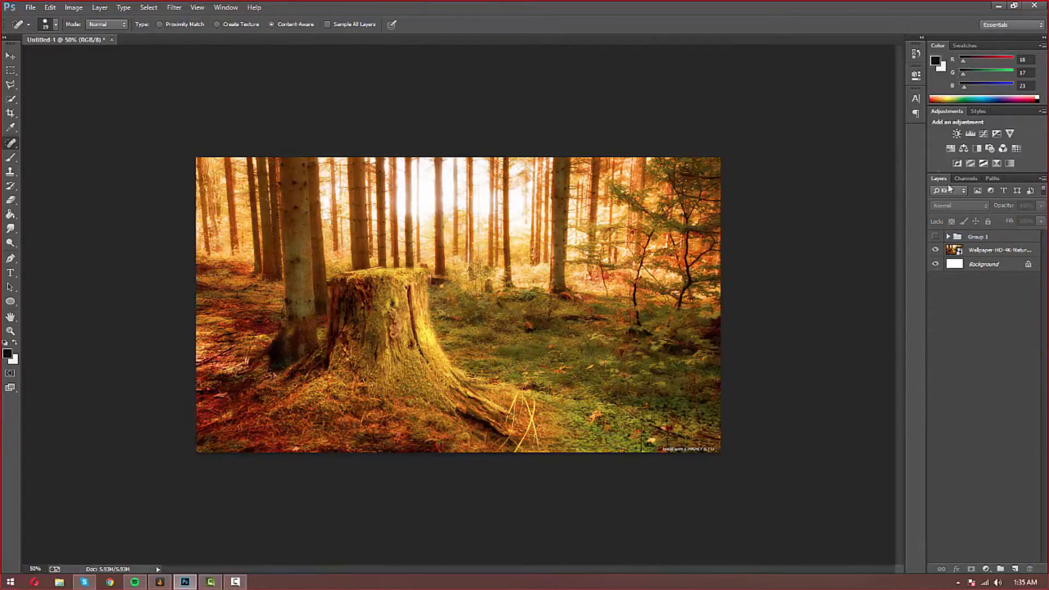
{"action": "left_click", "coordinate": [975, 238]}
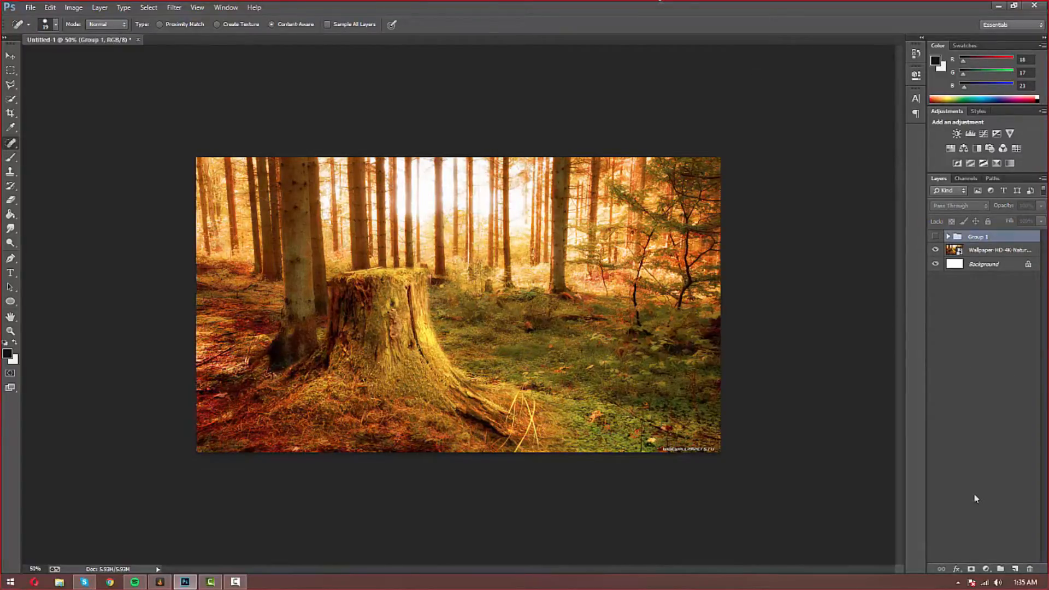
Step: Check the foreground (R18 G17 B23) and light grey 241 background colours
{"action": "left_click", "coordinate": [11, 353]}
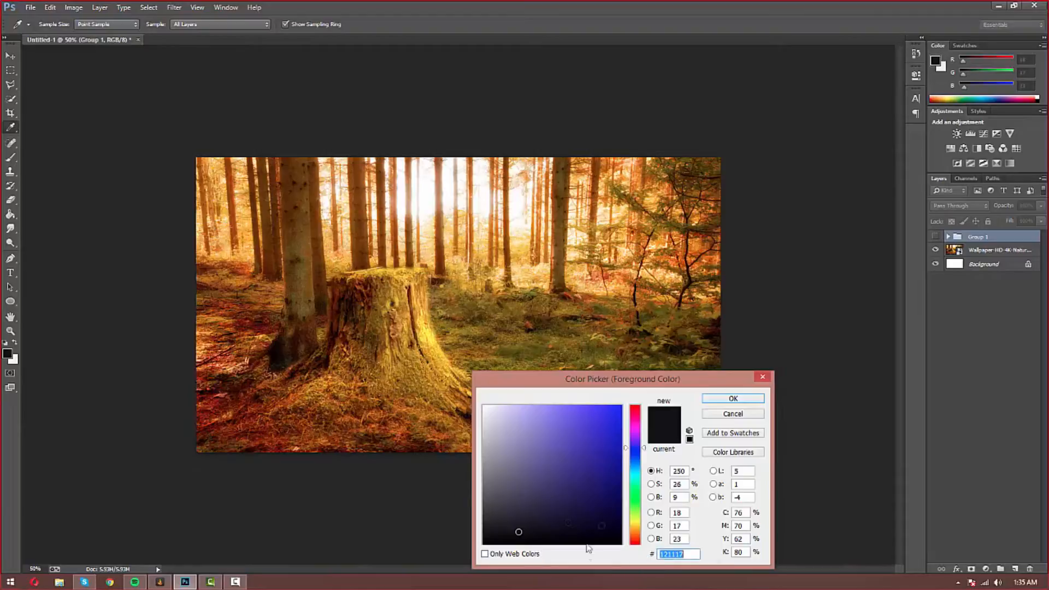
{"action": "left_click", "coordinate": [735, 399]}
{"action": "key", "text": "j"}
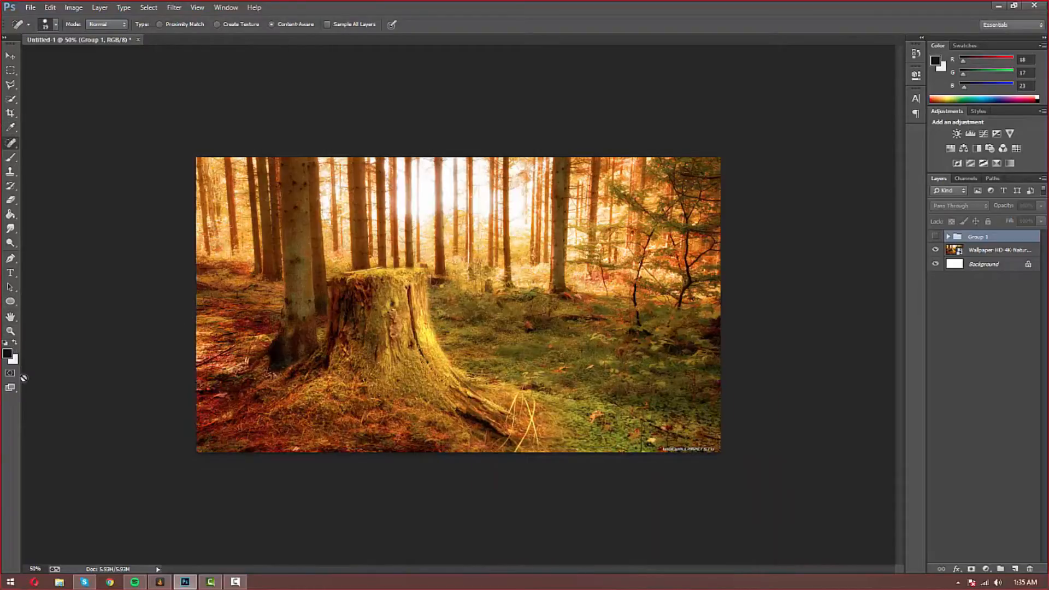
{"action": "left_click", "coordinate": [13, 359]}
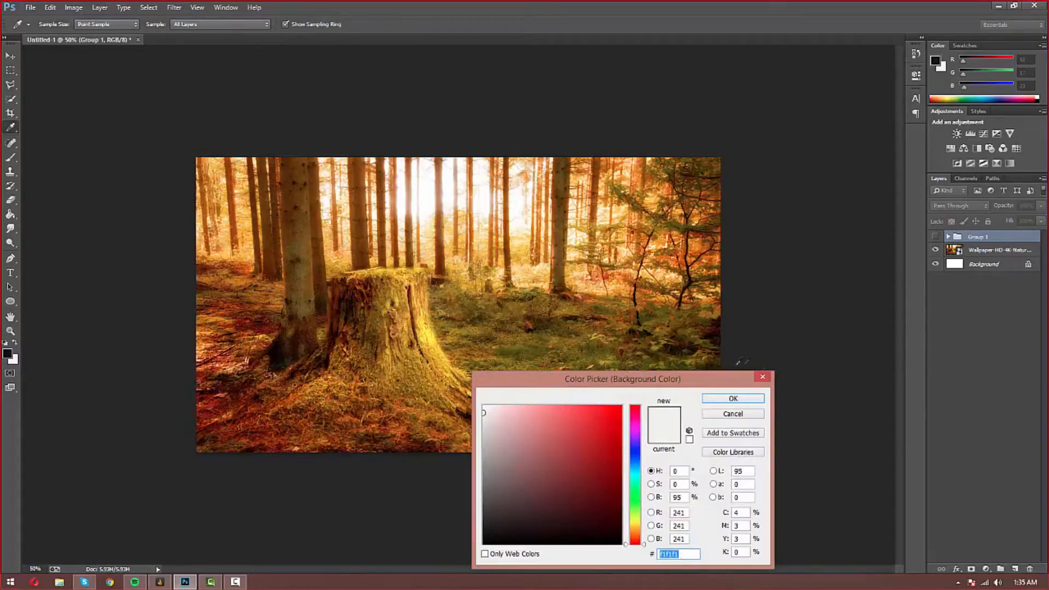
{"action": "left_click", "coordinate": [733, 398]}
{"action": "left_click", "coordinate": [988, 313]}
{"action": "left_click", "coordinate": [972, 236]}
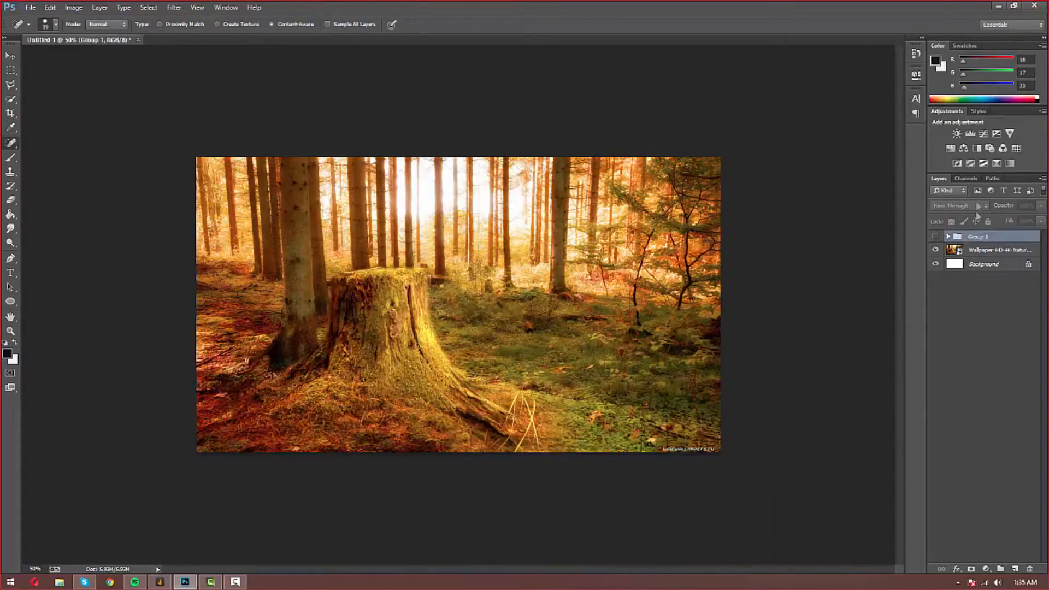
Step: Add Gradient Map 4 above Group 1 and set it to Overlay blending
{"action": "left_click", "coordinate": [1009, 163]}
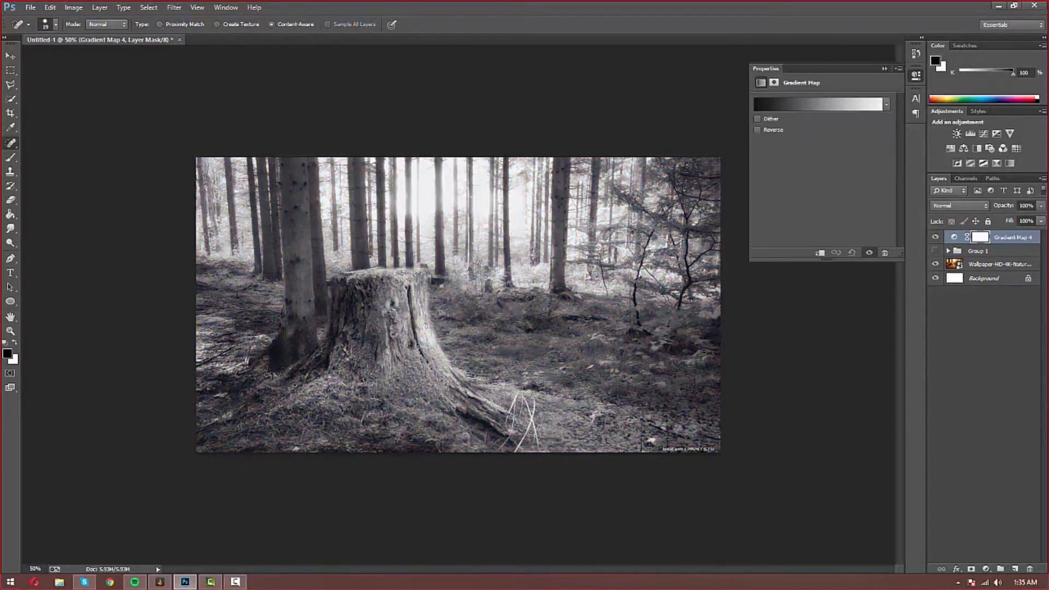
{"action": "left_click", "coordinate": [883, 69]}
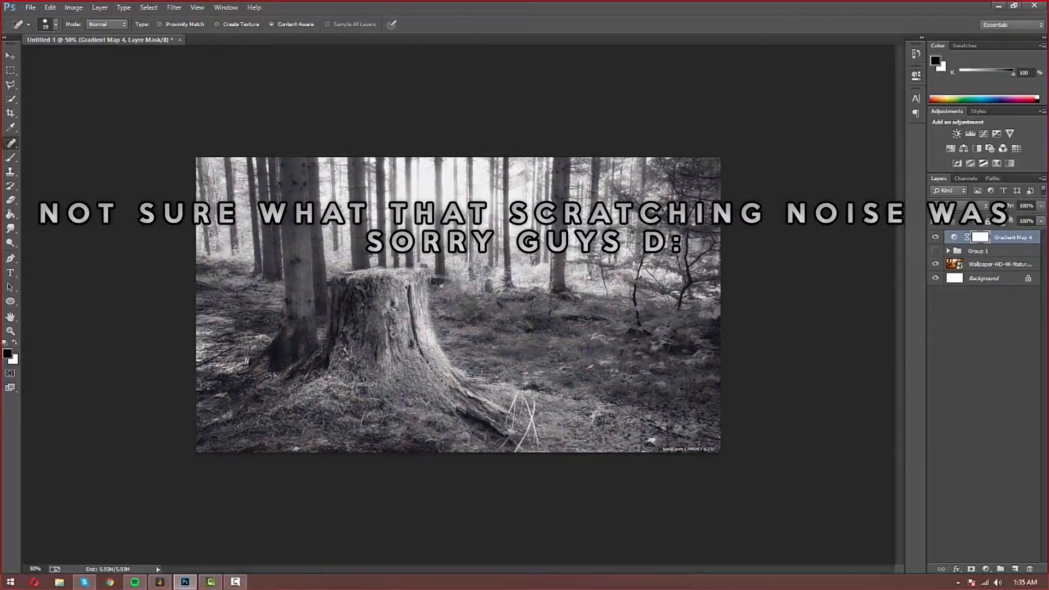
{"action": "left_click", "coordinate": [978, 205]}
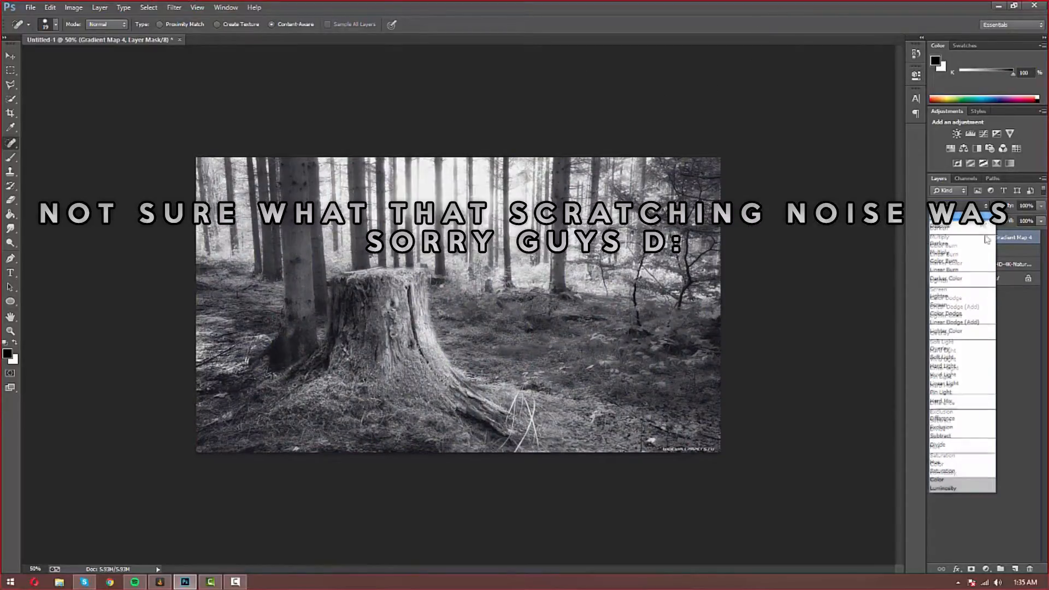
{"action": "left_click", "coordinate": [1034, 355]}
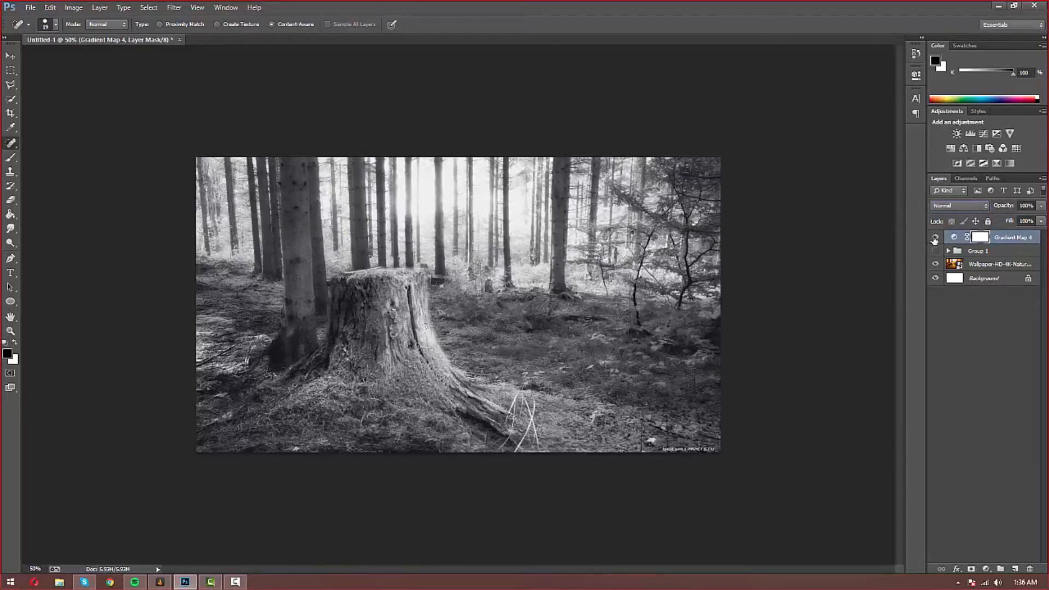
{"action": "left_click", "coordinate": [959, 205]}
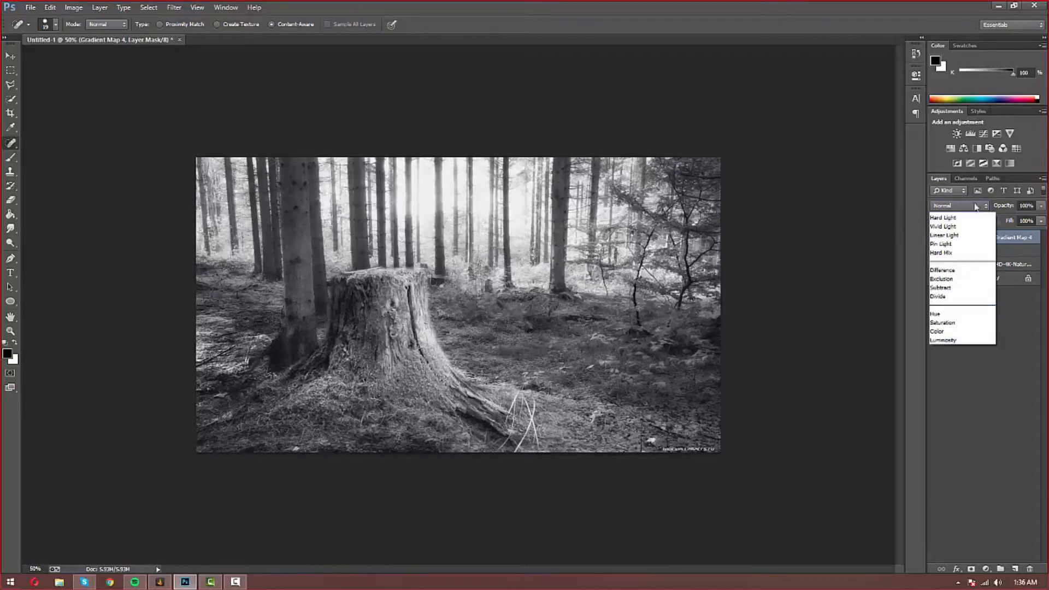
{"action": "left_click", "coordinate": [953, 335]}
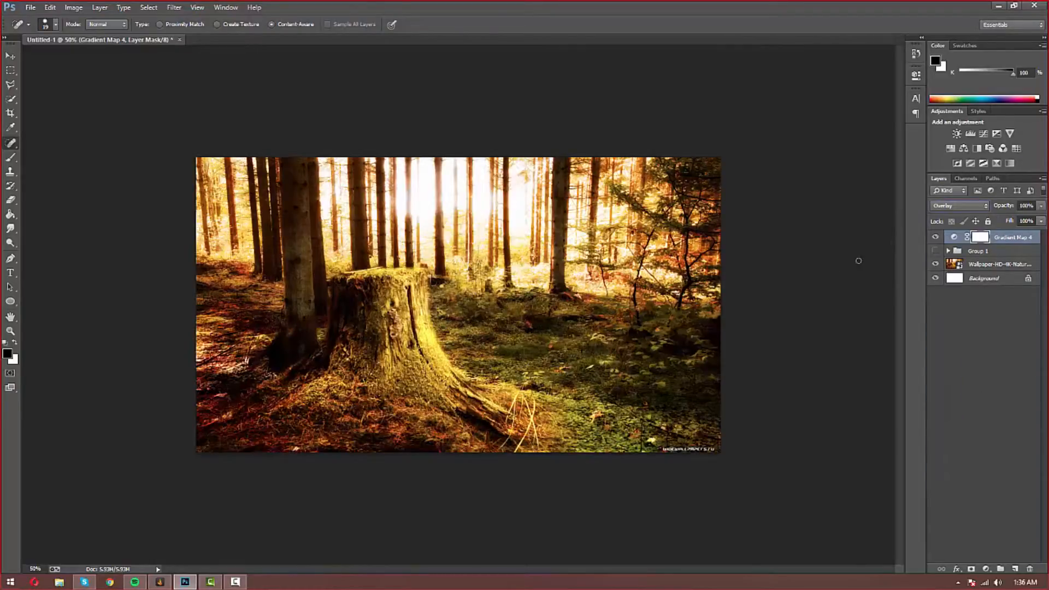
{"action": "left_click", "coordinate": [936, 237]}
{"action": "left_click", "coordinate": [936, 237]}
Step: Lower Gradient Map 4's opacity to 20% and compare it on and off
{"action": "left_click_drag", "start_coordinate": [1041, 208], "coordinate": [997, 216]}
{"action": "left_click", "coordinate": [954, 237]}
{"action": "left_click", "coordinate": [934, 237]}
{"action": "left_click", "coordinate": [935, 237]}
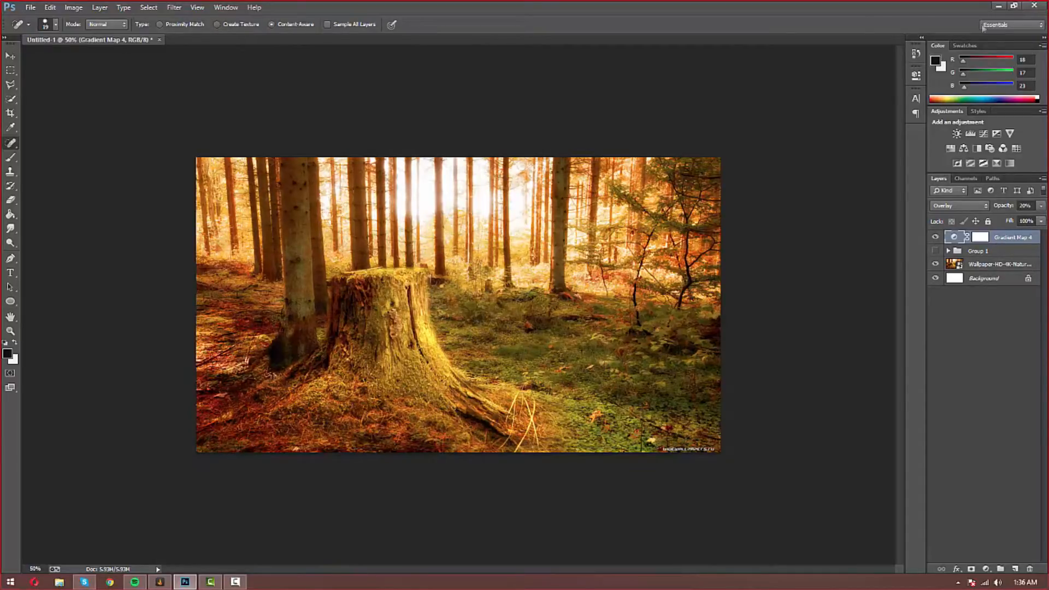
Step: Add reversed Gradient Map 5 in Overlay at about 9% opacity, then hide it
{"action": "left_click", "coordinate": [1010, 163]}
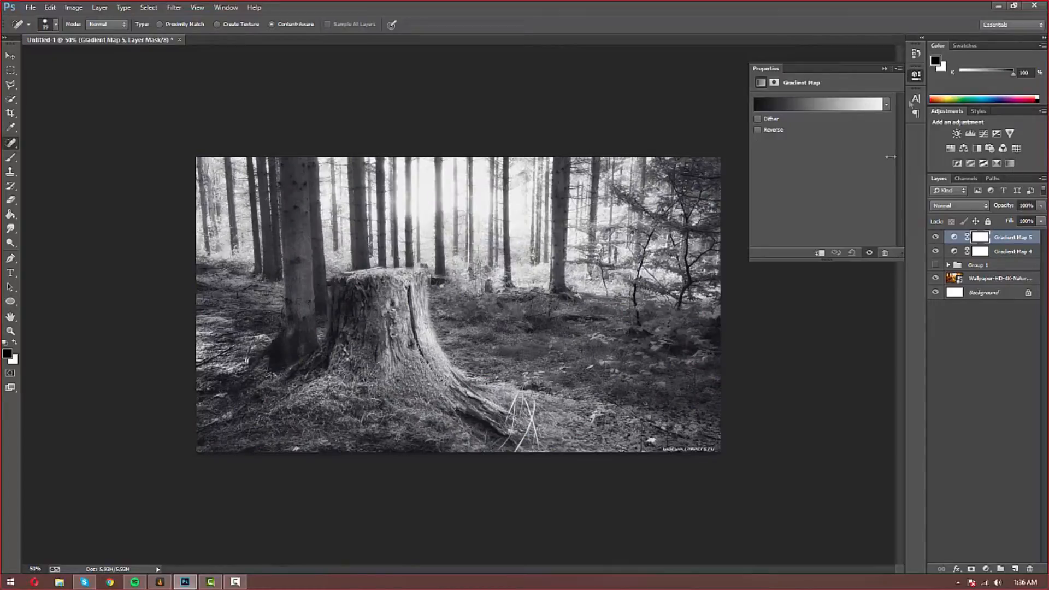
{"action": "left_click", "coordinate": [758, 130]}
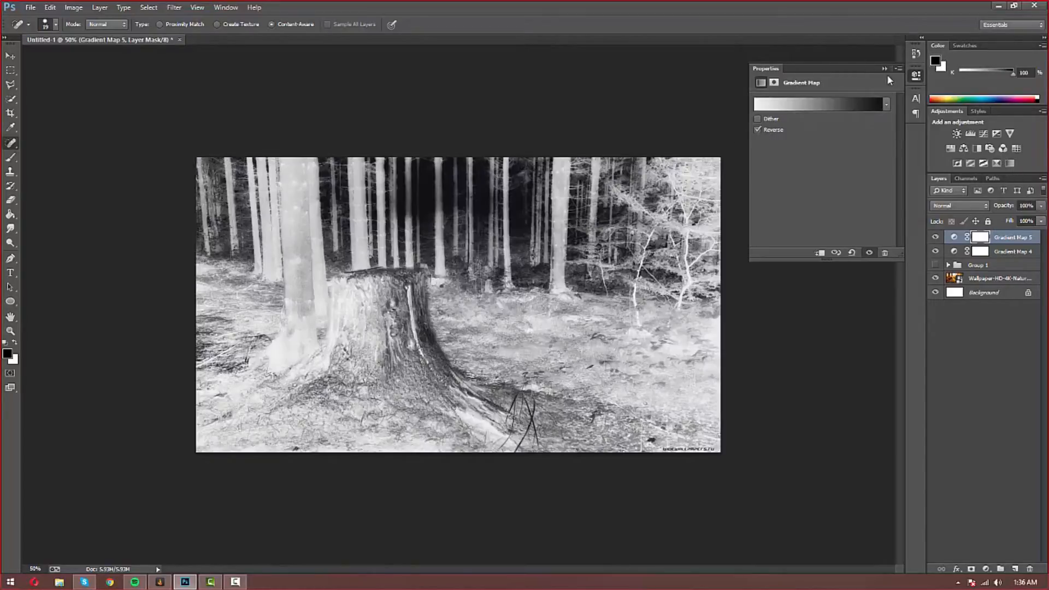
{"action": "left_click", "coordinate": [884, 68]}
{"action": "left_click", "coordinate": [945, 206]}
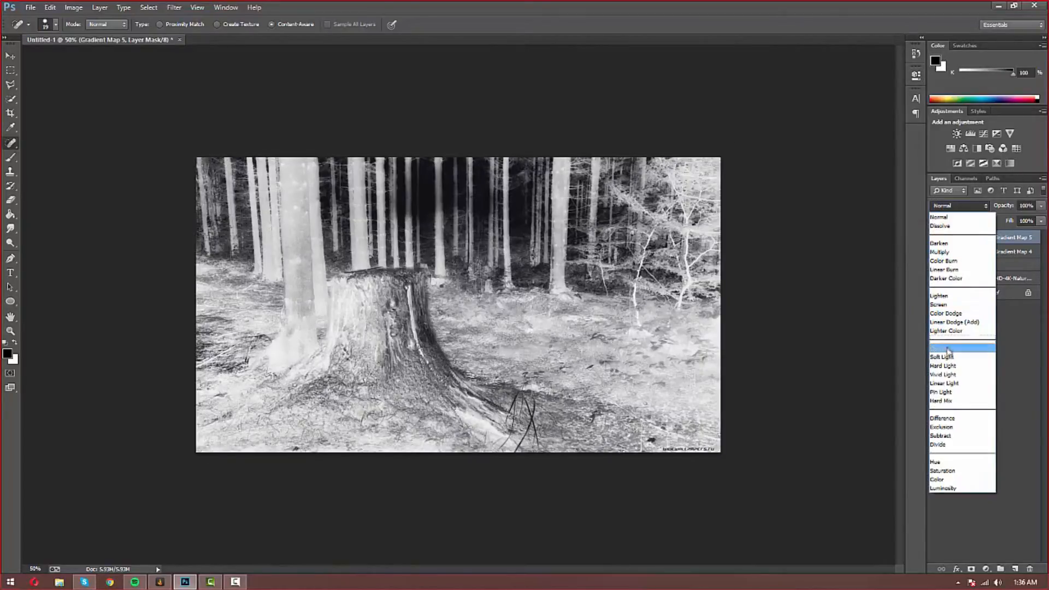
{"action": "left_click", "coordinate": [948, 350]}
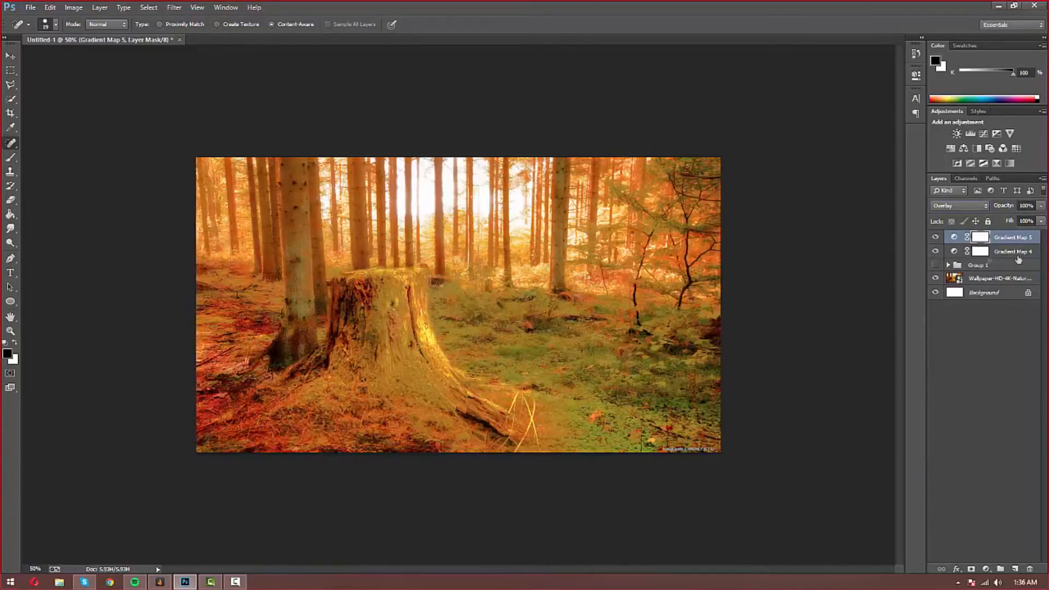
{"action": "left_click", "coordinate": [1040, 220]}
{"action": "left_click_drag", "start_coordinate": [1001, 216], "coordinate": [991, 216]}
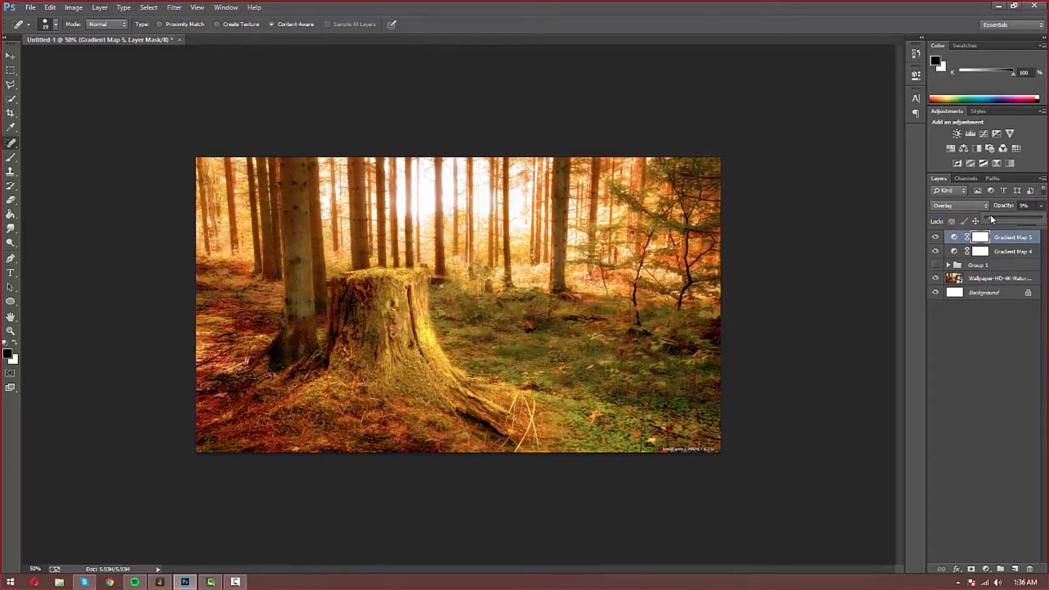
{"action": "left_click", "coordinate": [1028, 365]}
{"action": "left_click", "coordinate": [935, 238]}
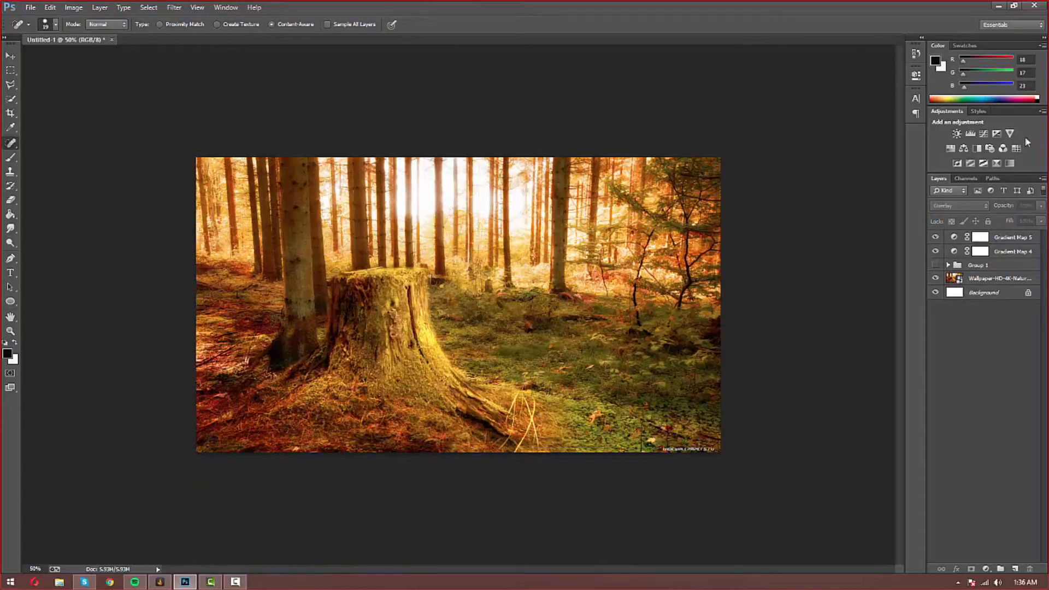
Step: Compare Gradient Map 5 against Gradient Map 4 and target its adjustment
{"action": "left_click", "coordinate": [1000, 238]}
{"action": "left_click", "coordinate": [1005, 252]}
{"action": "left_click", "coordinate": [1006, 239]}
{"action": "left_click", "coordinate": [935, 239]}
{"action": "left_click", "coordinate": [935, 238]}
{"action": "left_click", "coordinate": [952, 238]}
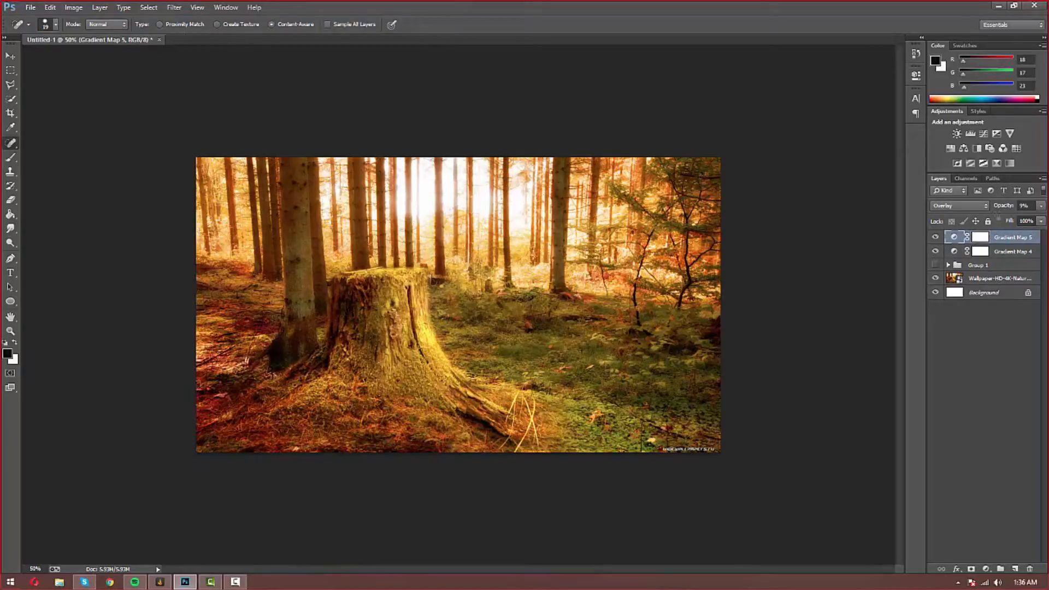
Step: Add Curves 2 with a slightly bent curve at about 74% opacity
{"action": "left_click", "coordinate": [984, 133]}
{"action": "left_click_drag", "start_coordinate": [856, 159], "coordinate": [855, 154]}
{"action": "left_click", "coordinate": [884, 69]}
{"action": "mouse_move", "coordinate": [1041, 205]}
{"action": "left_mouse_down"}
{"action": "mouse_move", "coordinate": [1037, 221]}
{"action": "mouse_move", "coordinate": [1016, 221]}
{"action": "mouse_move", "coordinate": [1041, 219]}
{"action": "mouse_move", "coordinate": [1032, 223]}
{"action": "left_mouse_up"}
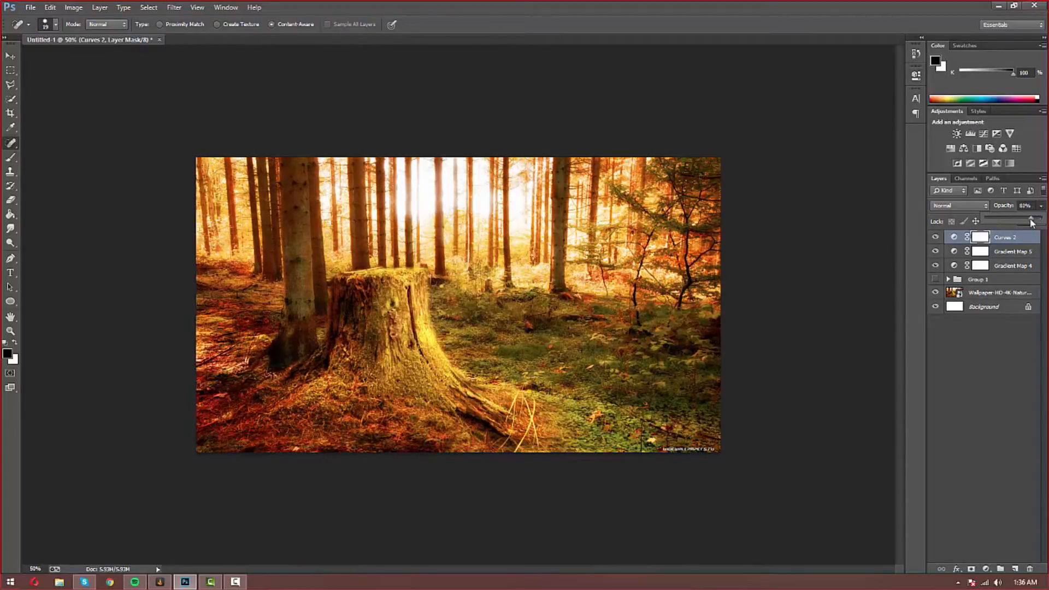
{"action": "left_click", "coordinate": [982, 375]}
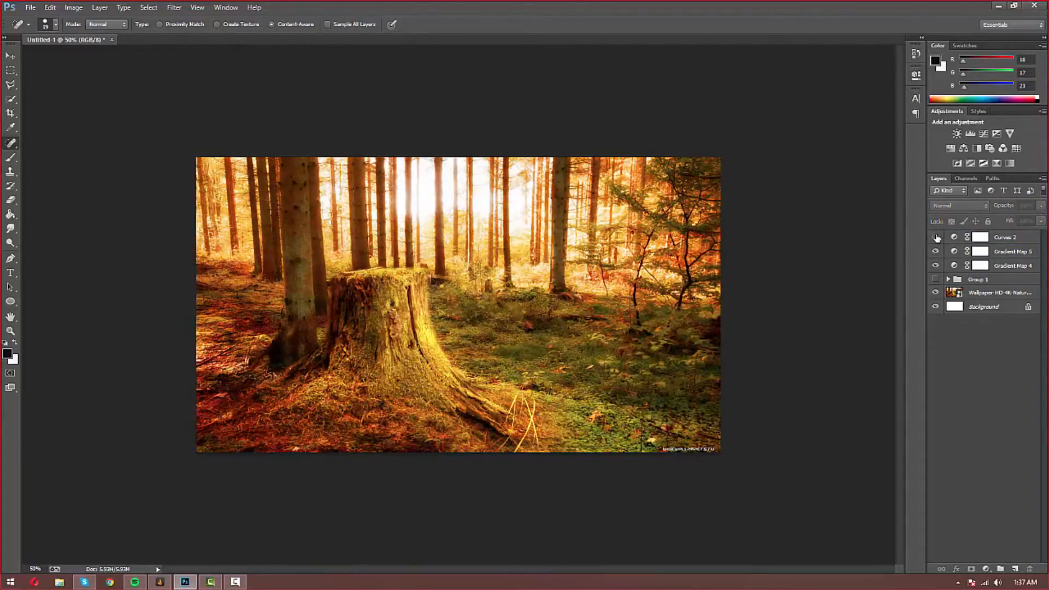
{"action": "left_click", "coordinate": [990, 238]}
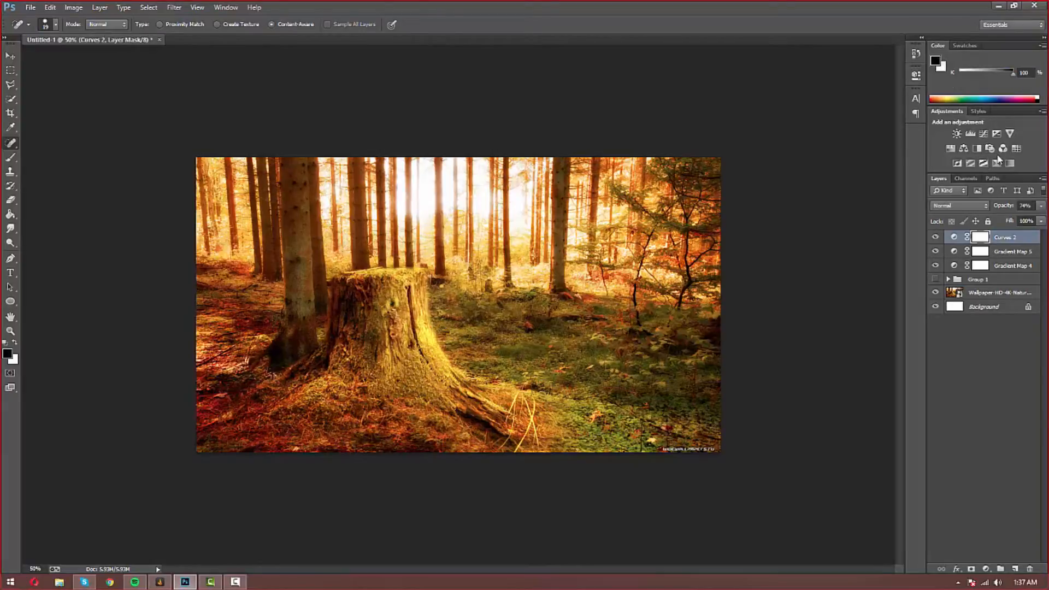
Step: Add Vibrance 2 with vibrance 3 and toggle it to compare
{"action": "left_click", "coordinate": [1010, 134]}
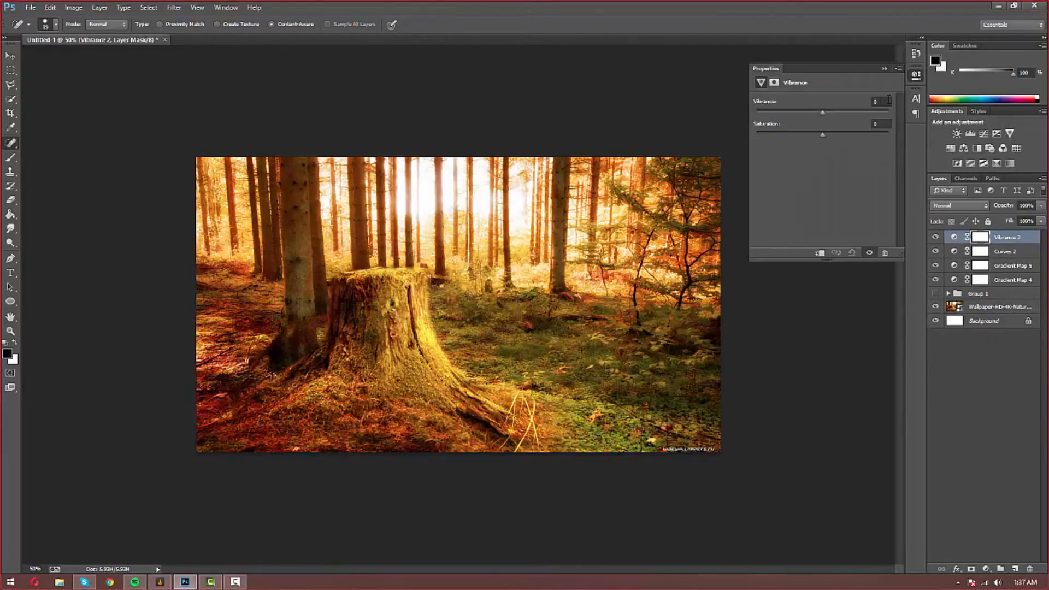
{"action": "left_click_drag", "start_coordinate": [884, 103], "coordinate": [794, 98]}
{"action": "key", "text": "Tab"}
{"action": "left_click", "coordinate": [915, 75]}
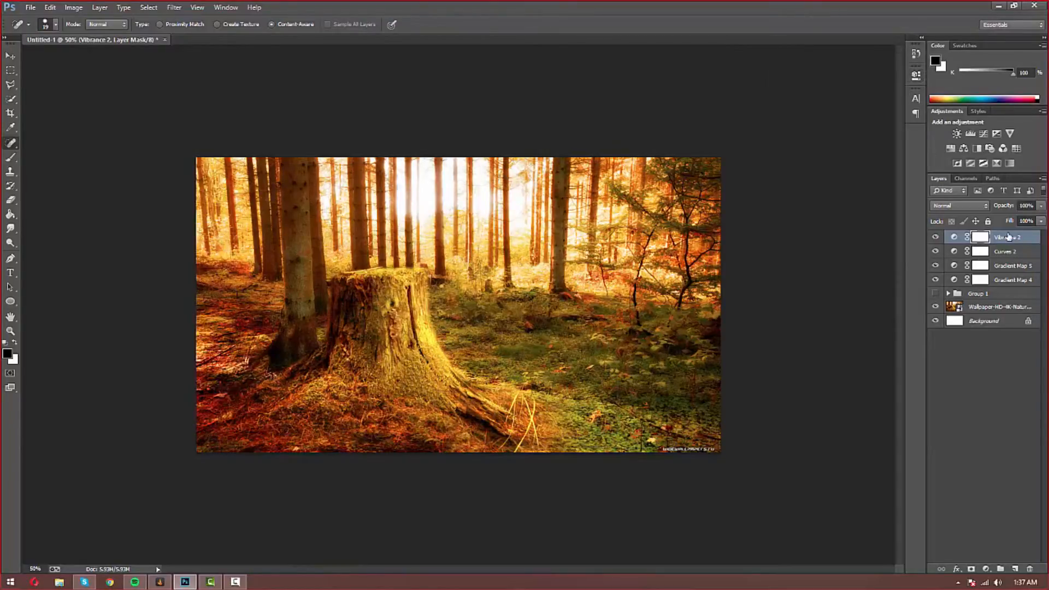
{"action": "left_click", "coordinate": [932, 238]}
{"action": "left_click", "coordinate": [933, 238]}
{"action": "left_click", "coordinate": [933, 238]}
{"action": "left_click", "coordinate": [932, 238]}
{"action": "left_click", "coordinate": [936, 237]}
{"action": "left_click", "coordinate": [936, 237]}
Step: Add Color Balance 2 with midtones Cyan–Red +11, Magenta–Green +11, Yellow–Blue -7
{"action": "left_click", "coordinate": [965, 149]}
{"action": "left_click", "coordinate": [814, 101]}
{"action": "left_click", "coordinate": [815, 105]}
{"action": "left_click", "coordinate": [814, 104]}
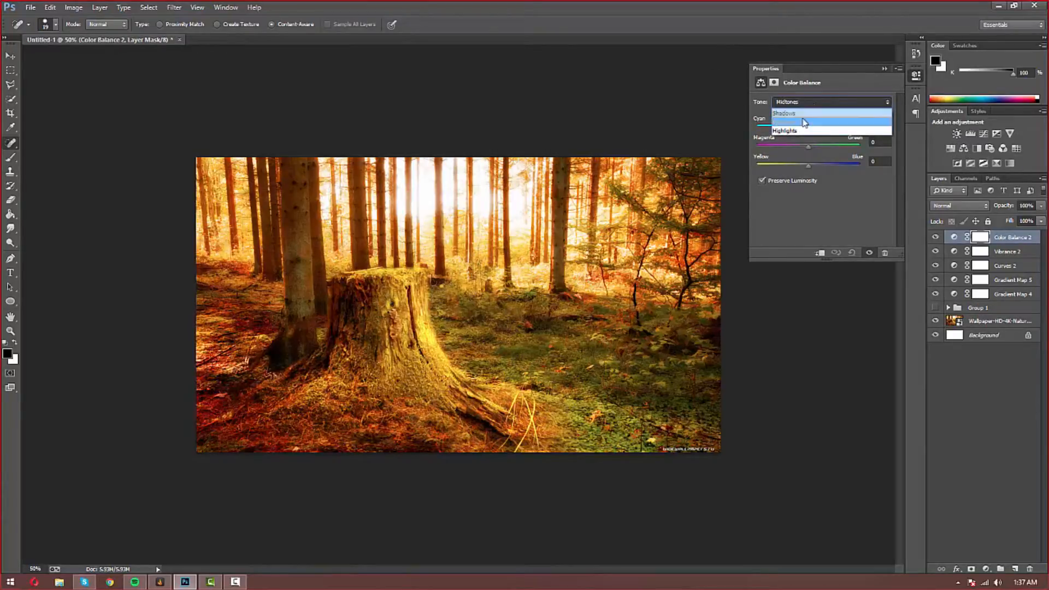
{"action": "left_click", "coordinate": [803, 122]}
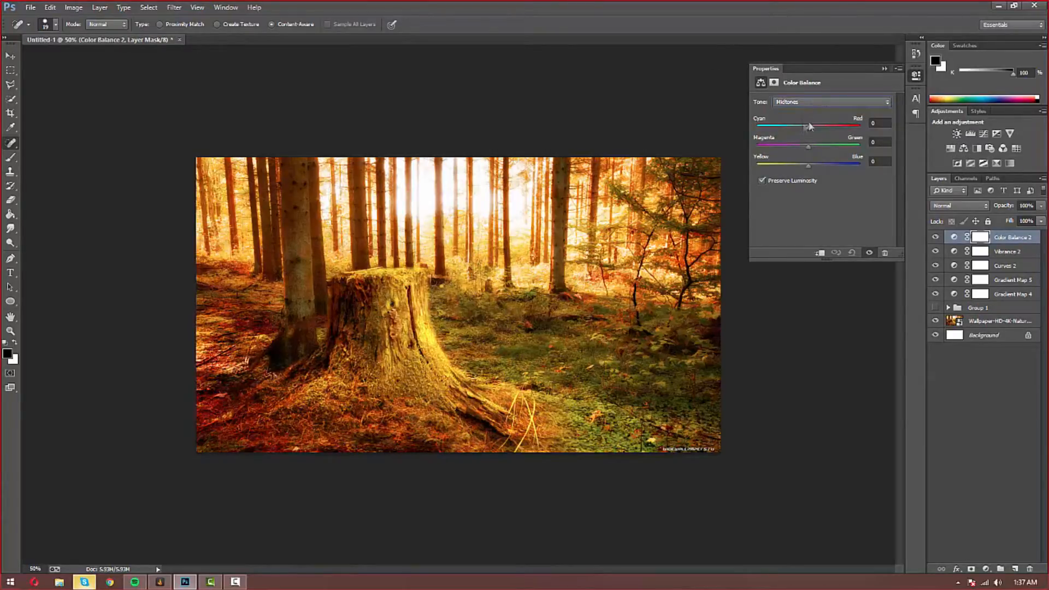
{"action": "left_click_drag", "start_coordinate": [809, 126], "coordinate": [814, 126]}
{"action": "left_click_drag", "start_coordinate": [807, 146], "coordinate": [814, 146]}
{"action": "left_click_drag", "start_coordinate": [805, 166], "coordinate": [803, 166]}
{"action": "left_click", "coordinate": [883, 69]}
Step: Toggle Color Balance 2 on and off to compare the warm grade
{"action": "left_click", "coordinate": [936, 237]}
{"action": "left_click", "coordinate": [936, 237]}
{"action": "left_click", "coordinate": [936, 237]}
{"action": "left_click", "coordinate": [935, 237]}
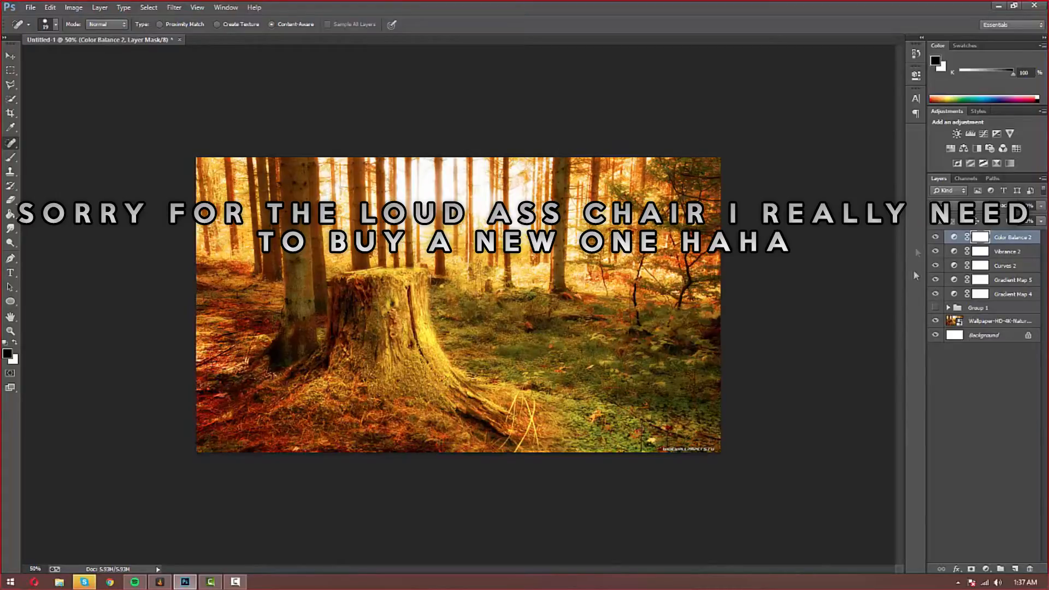
Step: Add Gradient Map 6 using the Transparent Rainbow gradient
{"action": "left_click", "coordinate": [998, 163]}
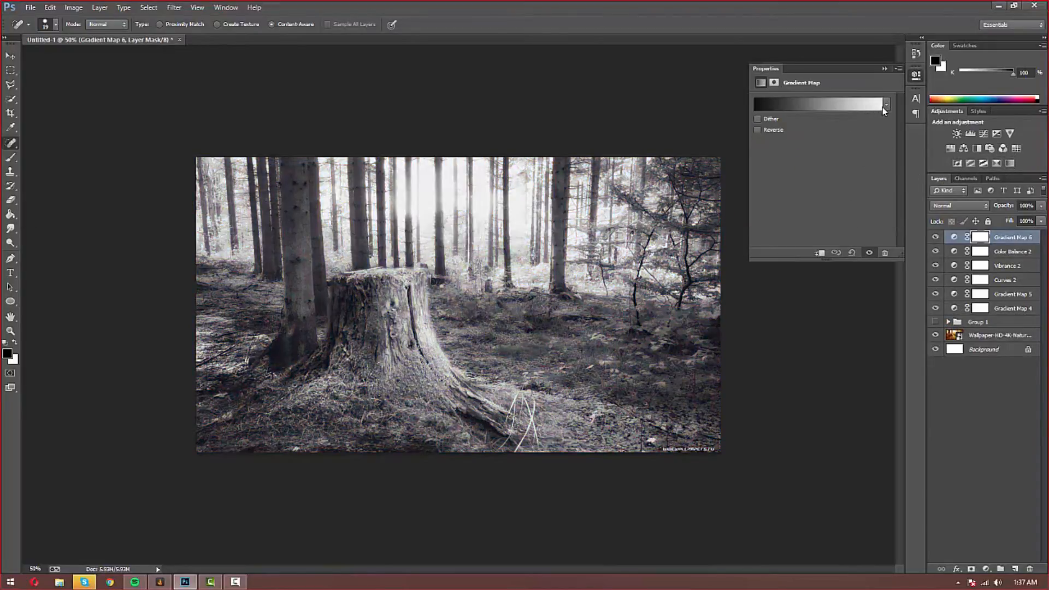
{"action": "left_click", "coordinate": [874, 104]}
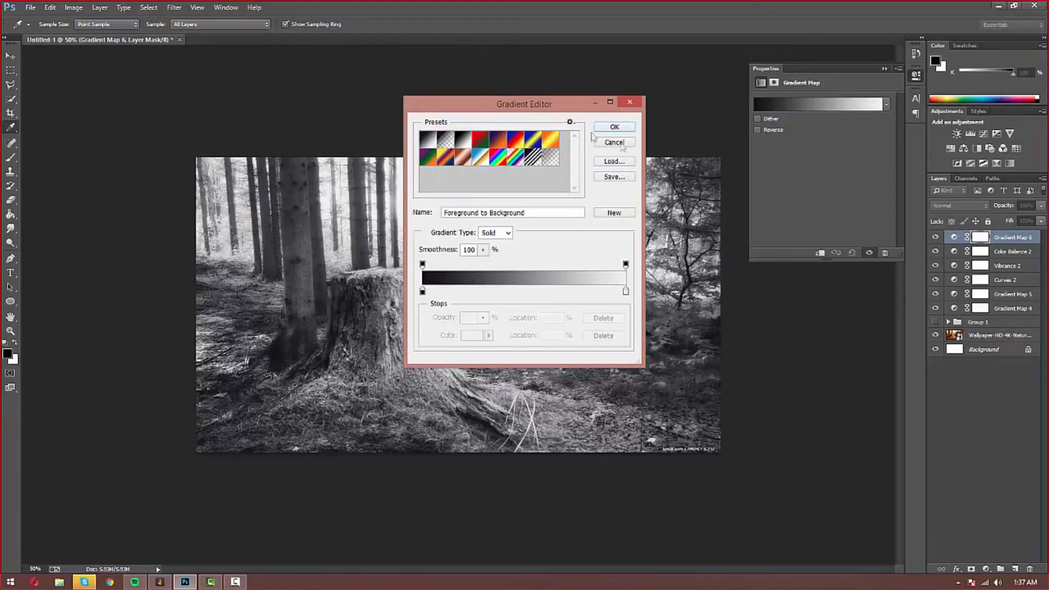
{"action": "left_click", "coordinate": [515, 158]}
{"action": "key", "text": "j"}
{"action": "key", "text": "Return"}
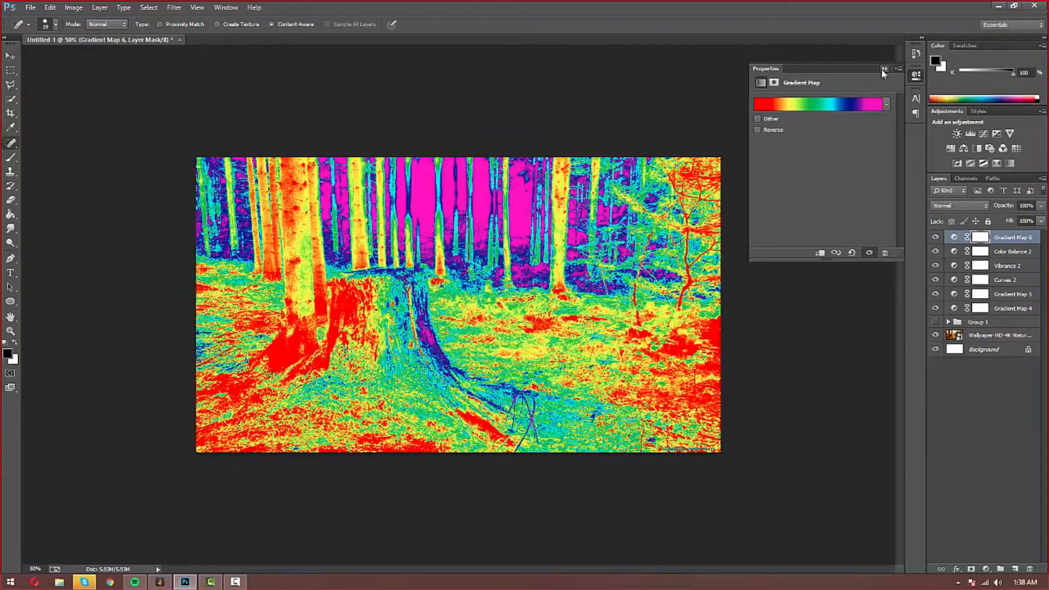
{"action": "left_click", "coordinate": [883, 69]}
Step: Set Gradient Map 6 to Overlay blending at about 8% opacity
{"action": "left_click", "coordinate": [952, 209]}
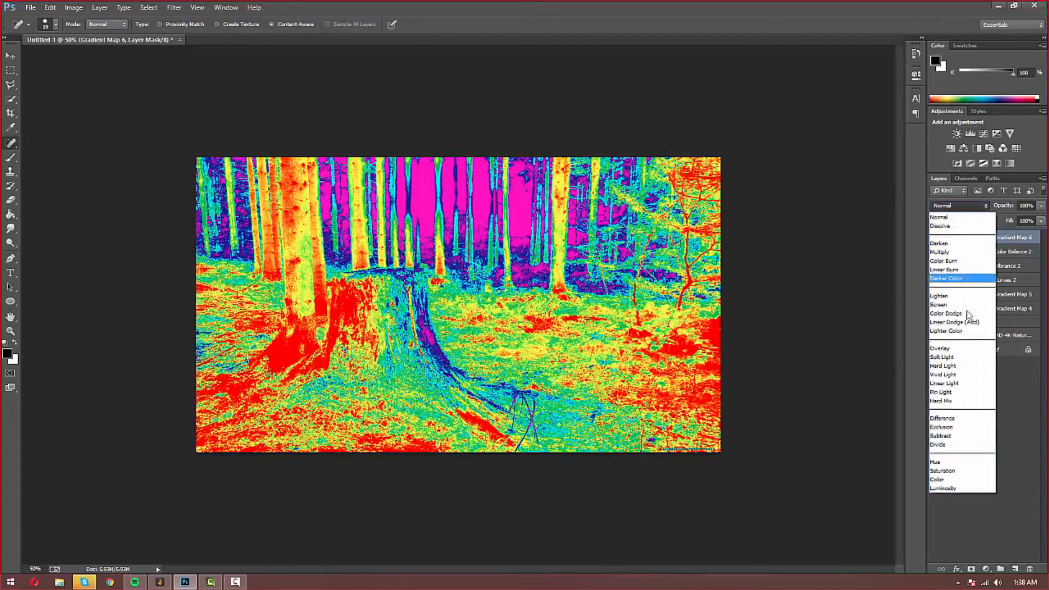
{"action": "left_click", "coordinate": [962, 350]}
{"action": "left_click", "coordinate": [1027, 205]}
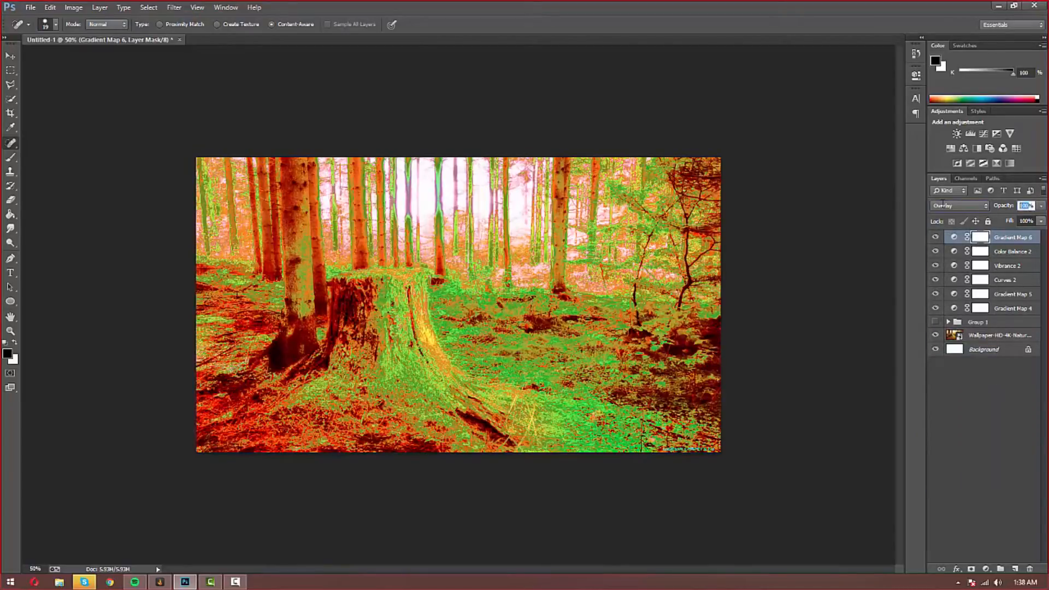
{"action": "type", "text": "3"}
{"action": "left_click", "coordinate": [1041, 205]}
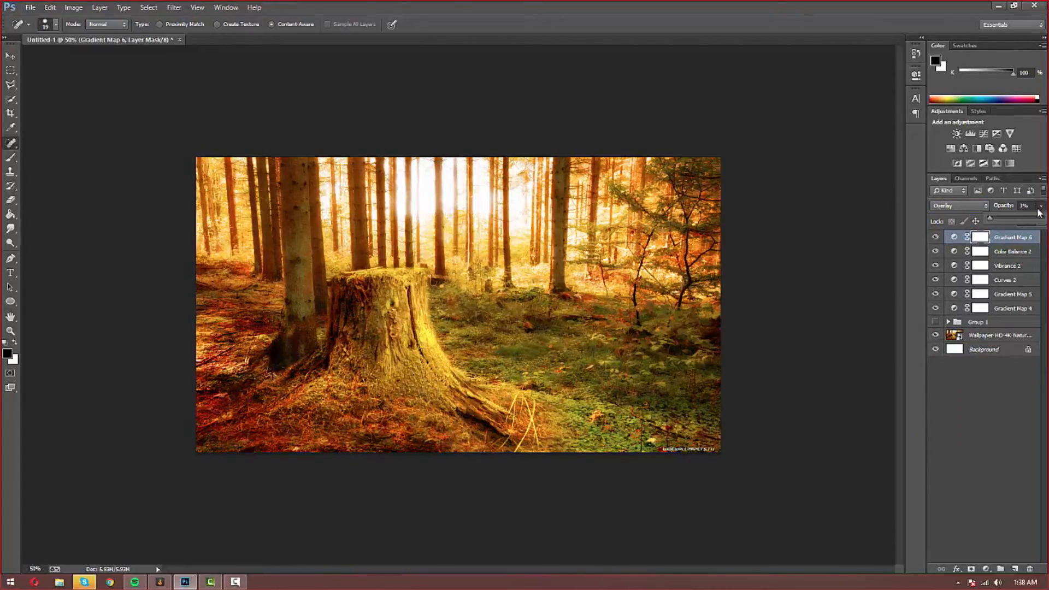
{"action": "left_click_drag", "start_coordinate": [992, 217], "coordinate": [994, 219]}
{"action": "left_click", "coordinate": [953, 237]}
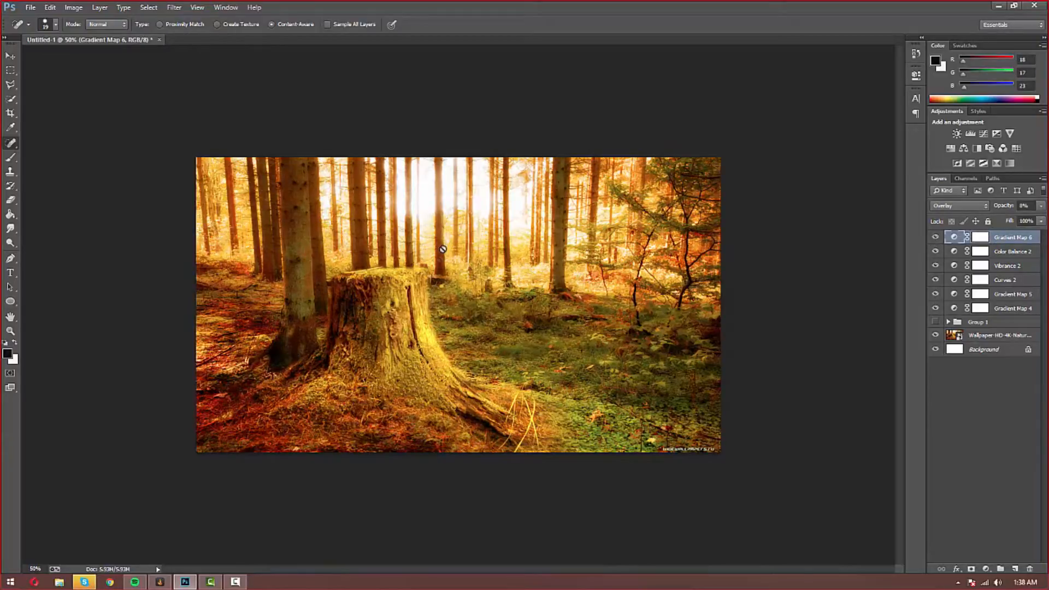
Step: Toggle Gradient Map 6 repeatedly to compare the rainbow tint
{"action": "left_click", "coordinate": [935, 237]}
{"action": "left_click", "coordinate": [934, 237]}
{"action": "left_click", "coordinate": [935, 237]}
{"action": "left_click", "coordinate": [935, 237]}
{"action": "left_click", "coordinate": [935, 237]}
{"action": "left_click", "coordinate": [934, 237]}
{"action": "left_click", "coordinate": [935, 238]}
{"action": "left_click", "coordinate": [935, 238]}
Step: Undo an extra Color Balance layer and add a Levels layer instead
{"action": "left_click", "coordinate": [963, 148]}
{"action": "left_click", "coordinate": [883, 70]}
{"action": "key", "text": "ctrl+z"}
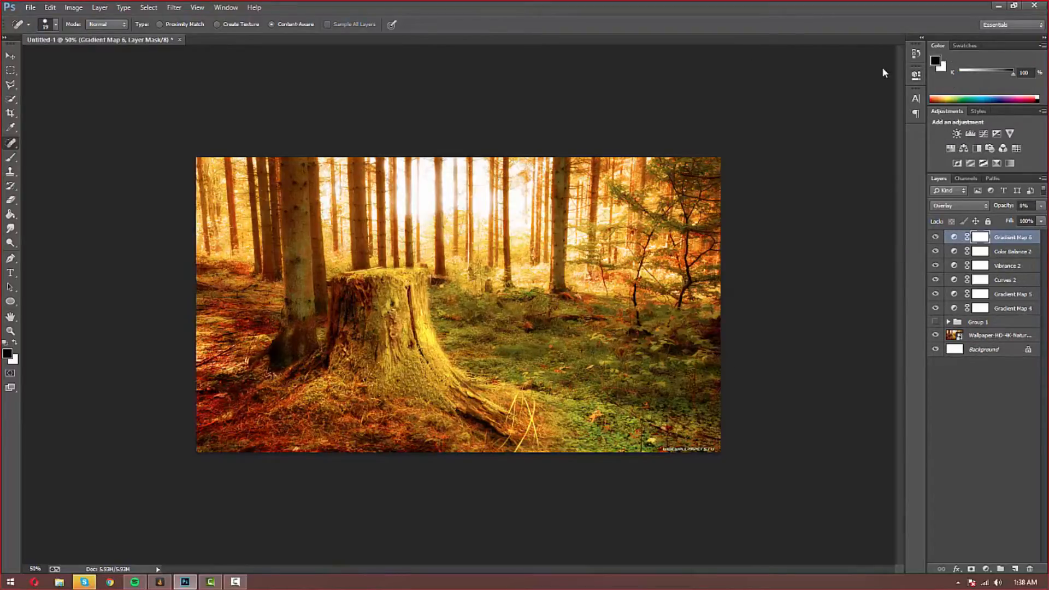
{"action": "left_click", "coordinate": [970, 137]}
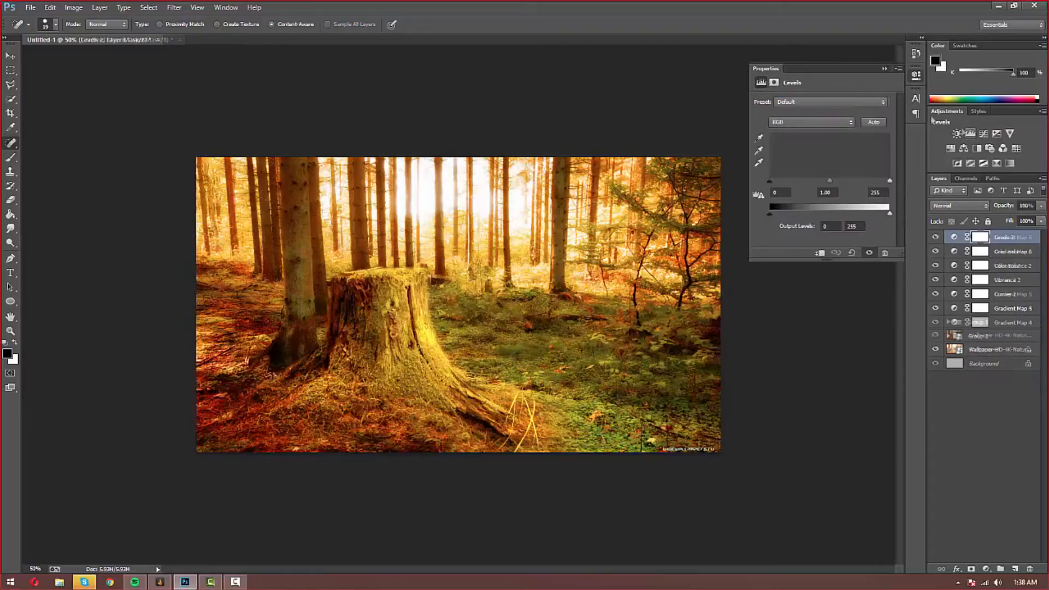
Step: Browse the Levels 2 presets, applying Increase Contrast 1 (10, 1.00, 245)
{"action": "left_click", "coordinate": [826, 101]}
{"action": "left_click", "coordinate": [806, 140]}
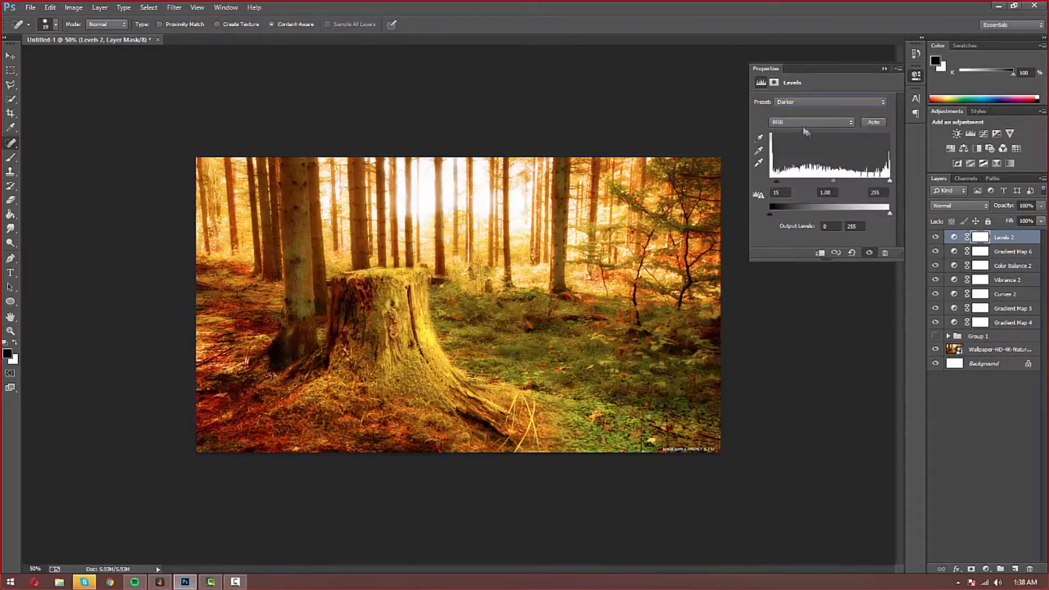
{"action": "scroll", "coordinate": [798, 104], "scroll_direction": "down", "scroll_amount": 3}
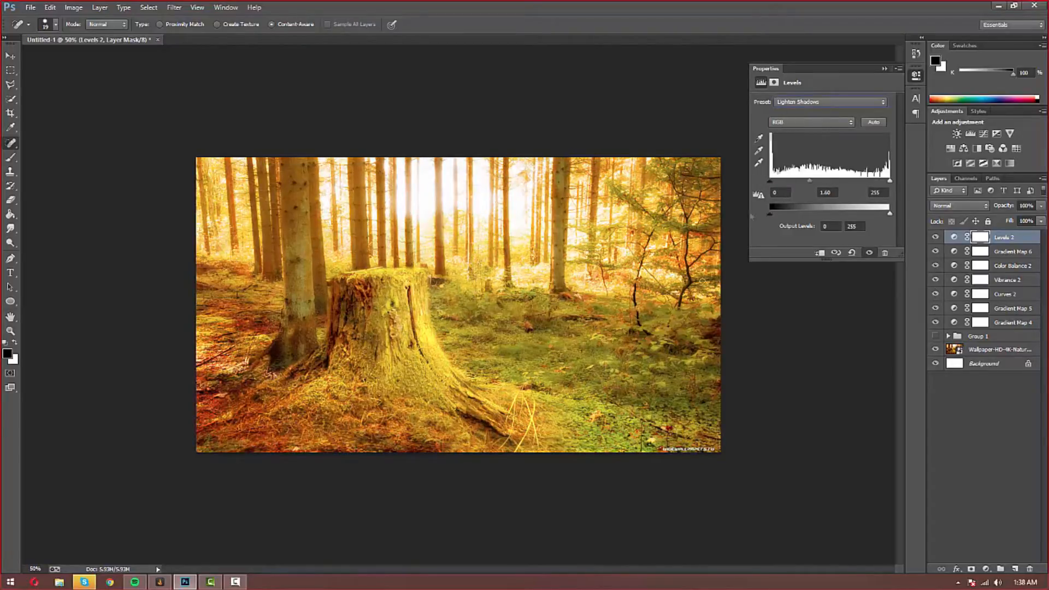
{"action": "scroll", "coordinate": [795, 105], "scroll_direction": "up", "scroll_amount": 1}
{"action": "scroll", "coordinate": [795, 104], "scroll_direction": "up", "scroll_amount": 2}
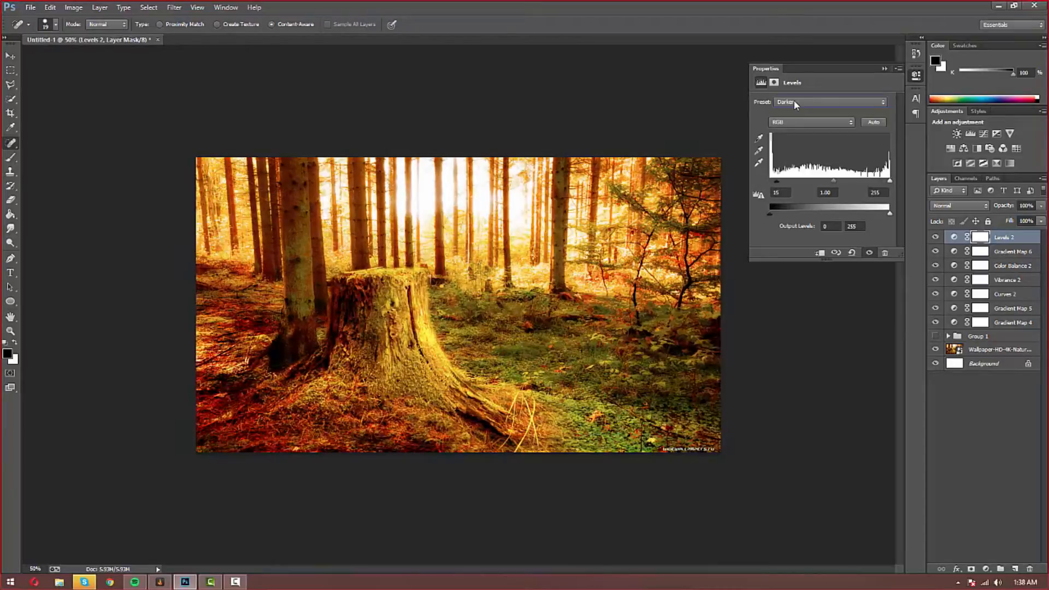
{"action": "scroll", "coordinate": [795, 105], "scroll_direction": "down", "scroll_amount": 1}
{"action": "scroll", "coordinate": [796, 105], "scroll_direction": "up", "scroll_amount": 1}
{"action": "left_click", "coordinate": [885, 69]}
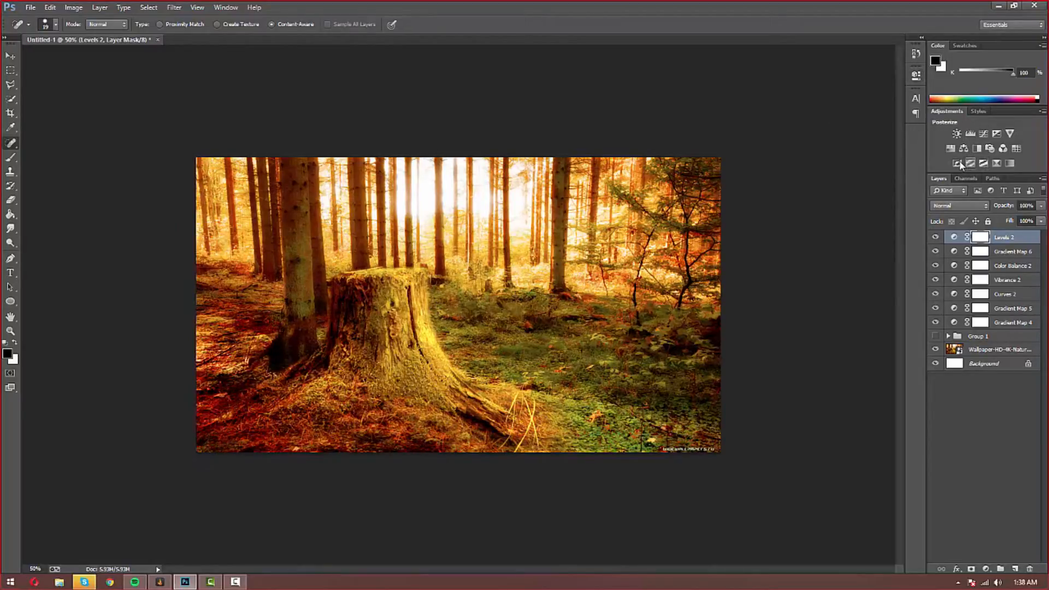
Step: Add Exposure 1 with gamma correction nudged to 1.02, targeting its adjustment
{"action": "left_click", "coordinate": [994, 133]}
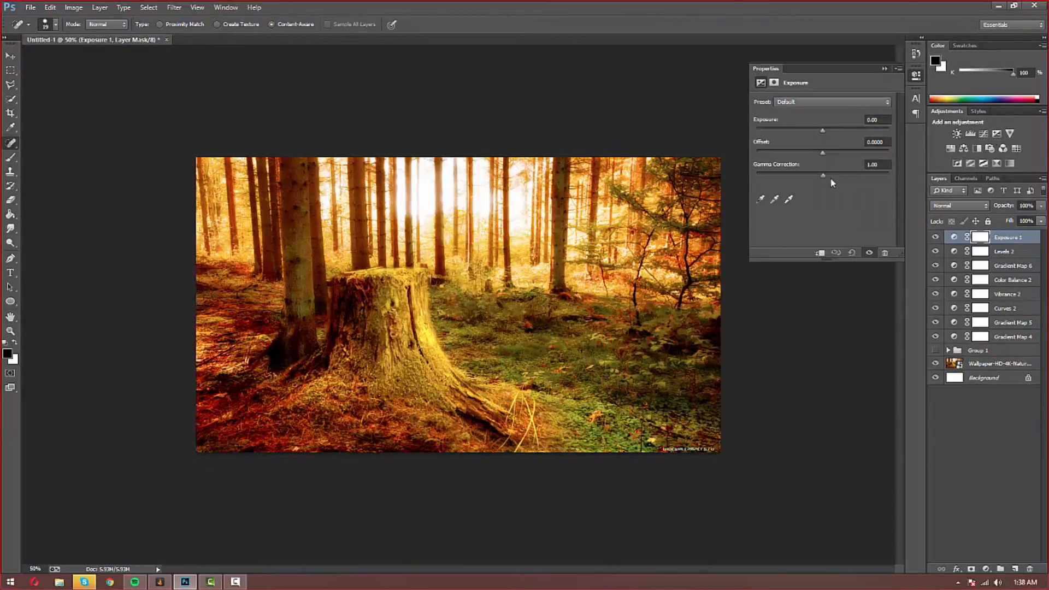
{"action": "left_click_drag", "start_coordinate": [823, 175], "coordinate": [825, 176]}
{"action": "left_click", "coordinate": [885, 69]}
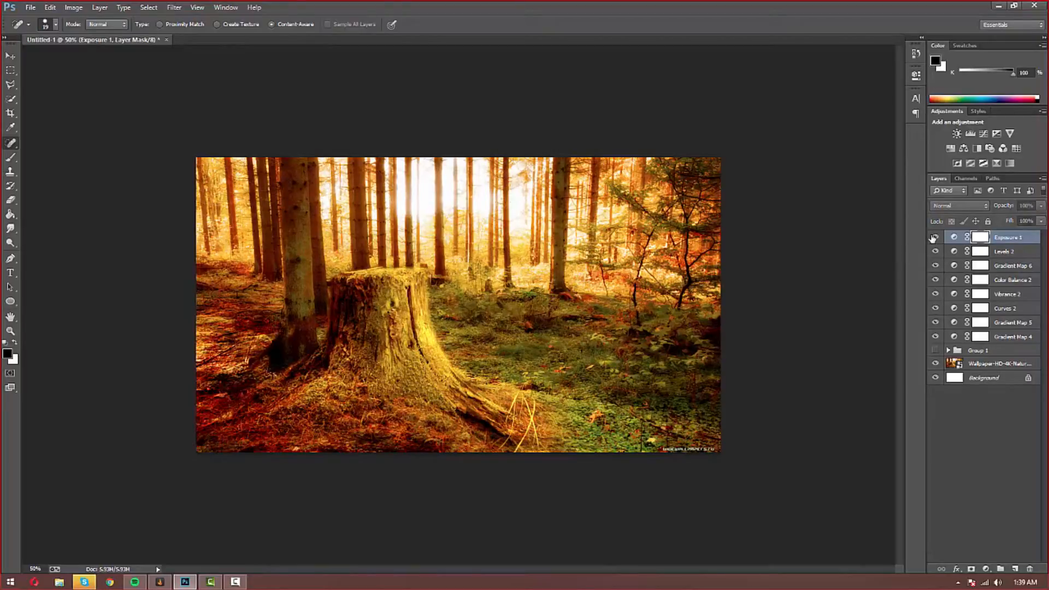
{"action": "left_click", "coordinate": [952, 239]}
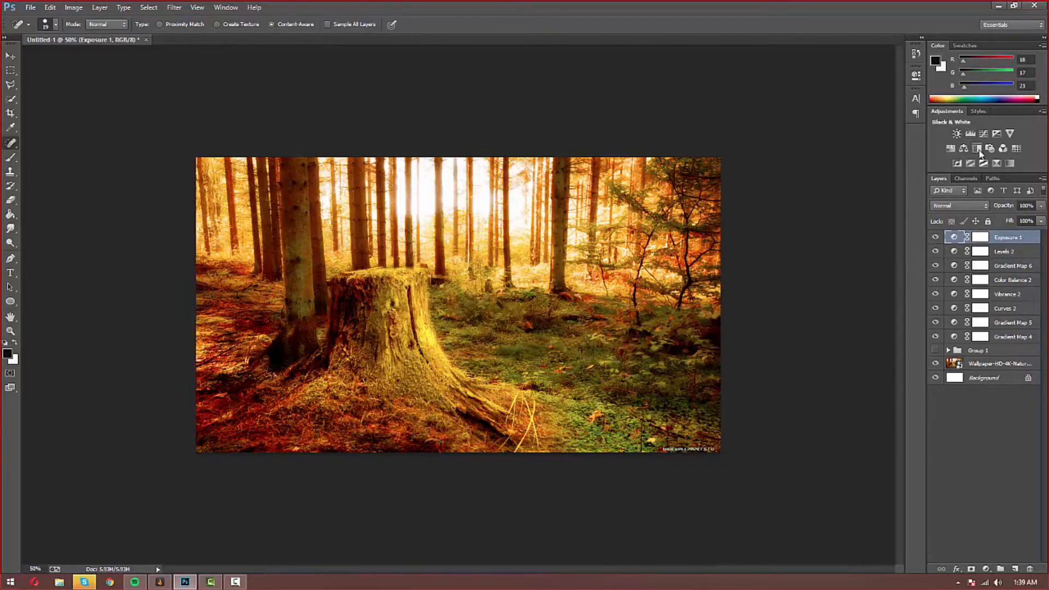
Step: Add Hue/Saturation 2 with Hue, Saturation and Lightness set to 5
{"action": "left_click", "coordinate": [951, 154]}
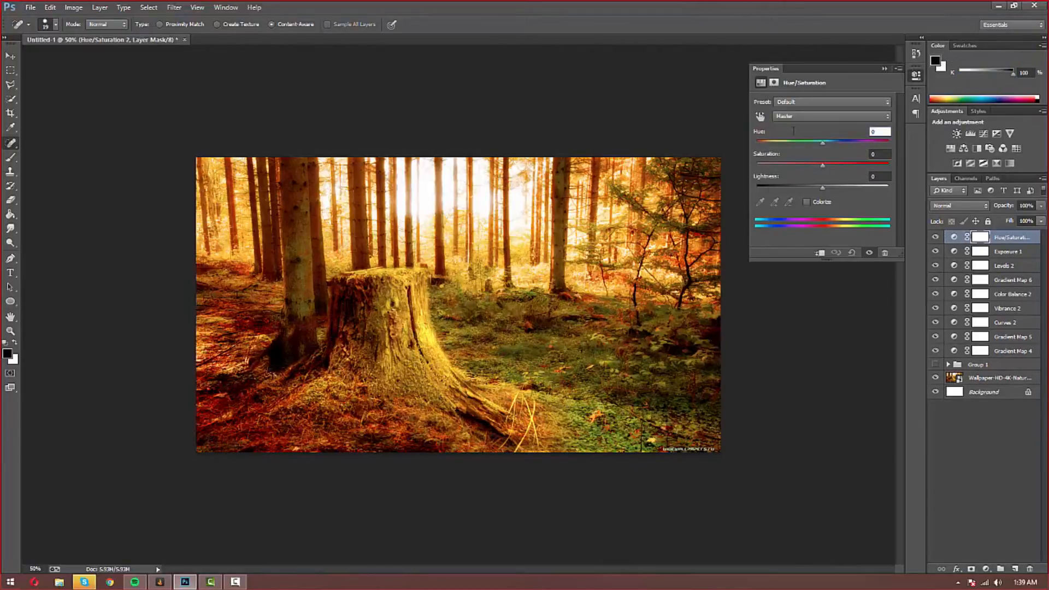
{"action": "type", "text": "5"}
{"action": "key", "text": "Tab"}
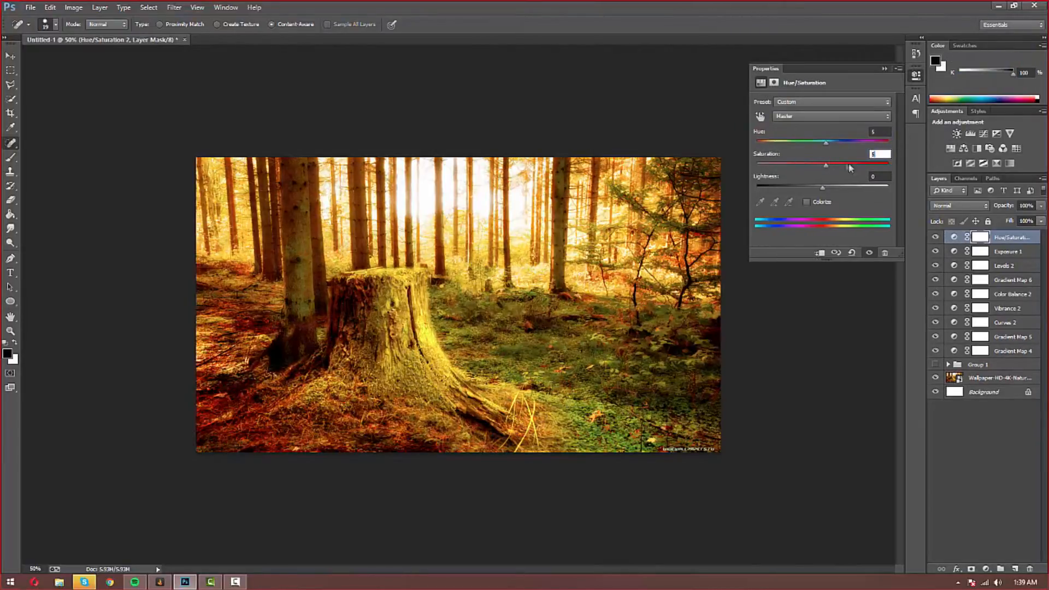
{"action": "key", "text": "Tab"}
{"action": "type", "text": "5"}
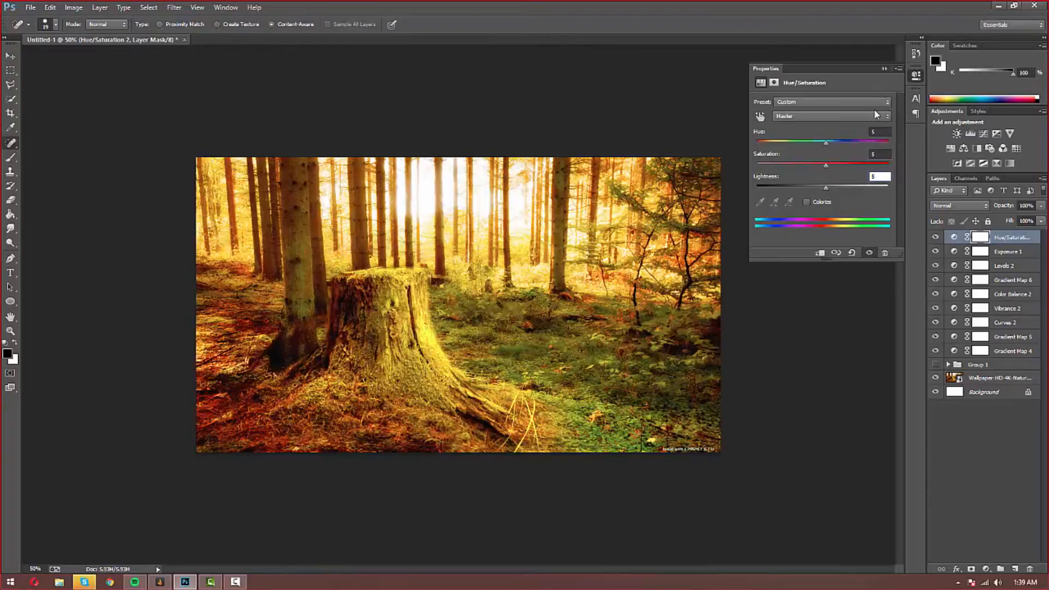
{"action": "left_click", "coordinate": [884, 68]}
Step: Toggle Hue/Saturation 2 on and off repeatedly to compare its effect
{"action": "left_click", "coordinate": [937, 238]}
{"action": "left_click", "coordinate": [936, 238]}
{"action": "left_click", "coordinate": [936, 239]}
{"action": "left_click", "coordinate": [936, 238]}
{"action": "left_click", "coordinate": [936, 239]}
{"action": "left_click", "coordinate": [936, 239]}
{"action": "left_click", "coordinate": [936, 238]}
{"action": "left_click", "coordinate": [936, 239]}
{"action": "left_click", "coordinate": [936, 238]}
{"action": "left_click", "coordinate": [936, 238]}
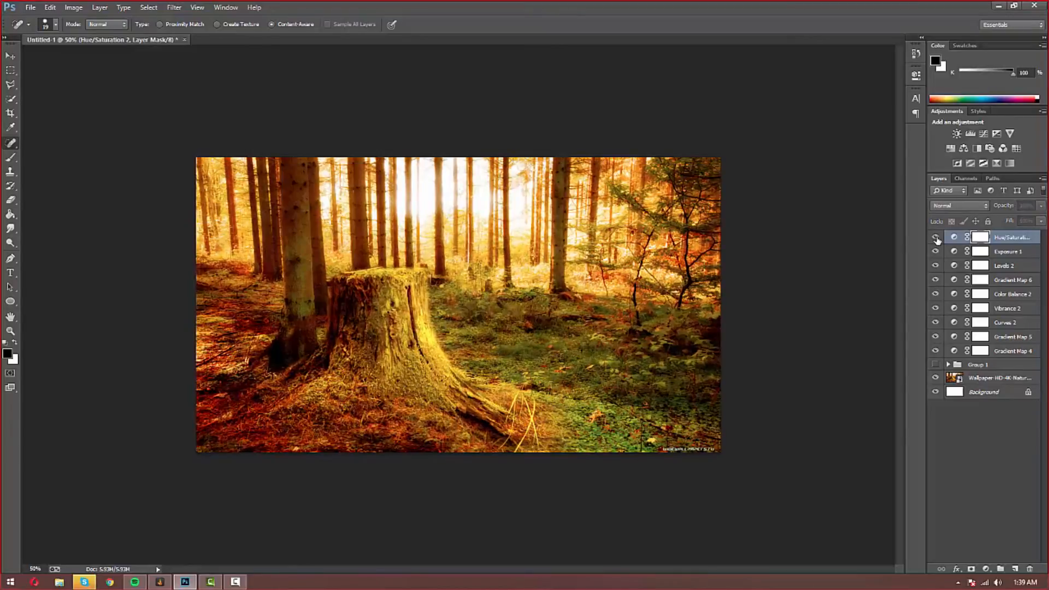
Step: Add a Color Lookup layer using 2Strip.look at 72% opacity
{"action": "left_click", "coordinate": [1016, 148]}
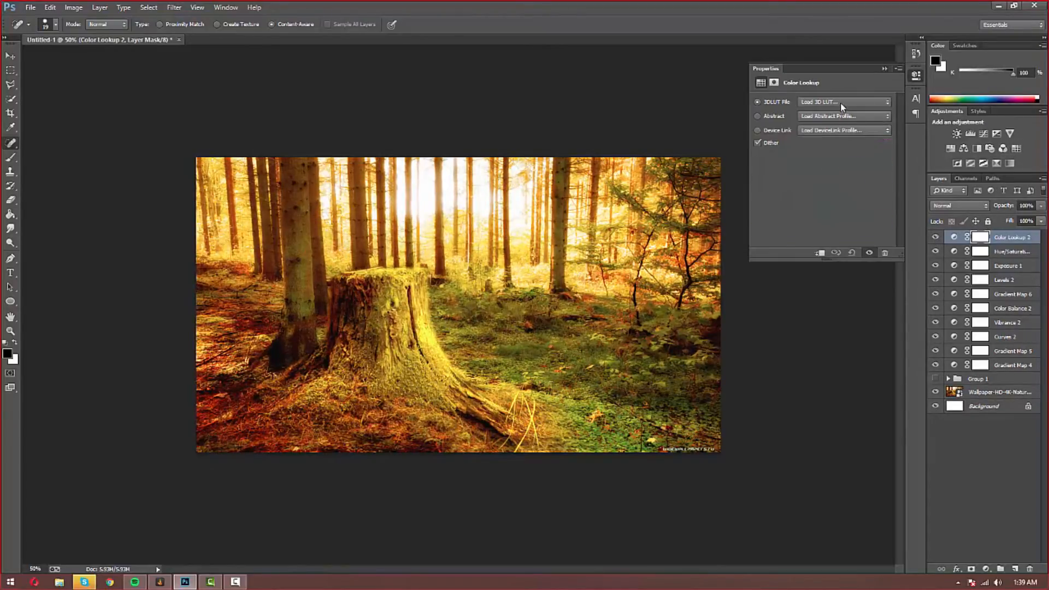
{"action": "left_click", "coordinate": [840, 102]}
{"action": "left_click", "coordinate": [833, 124]}
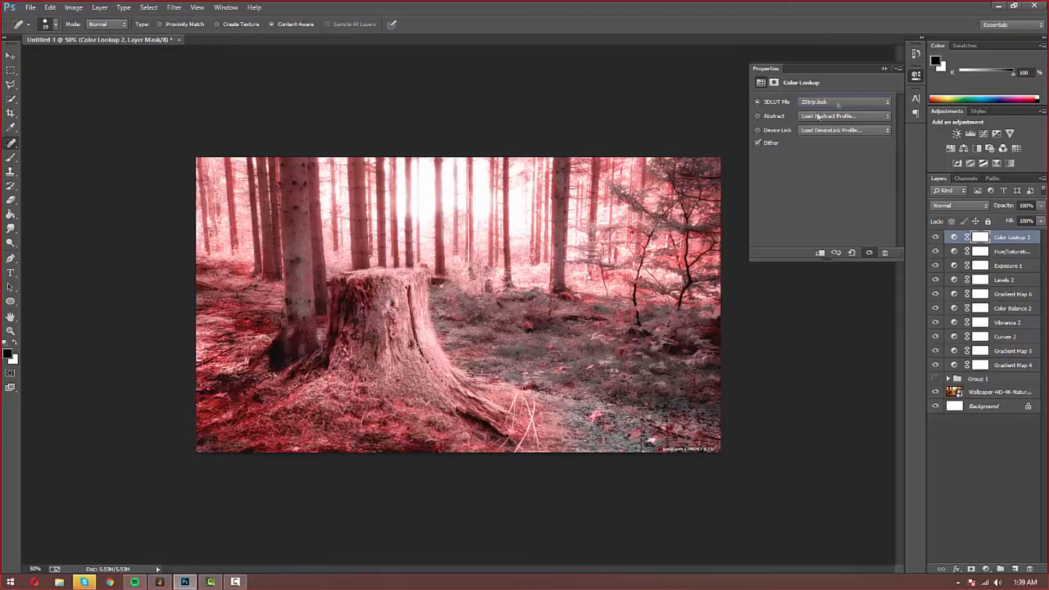
{"action": "left_click", "coordinate": [885, 69]}
{"action": "left_click", "coordinate": [1041, 221]}
{"action": "left_click_drag", "start_coordinate": [1041, 219], "coordinate": [1026, 222]}
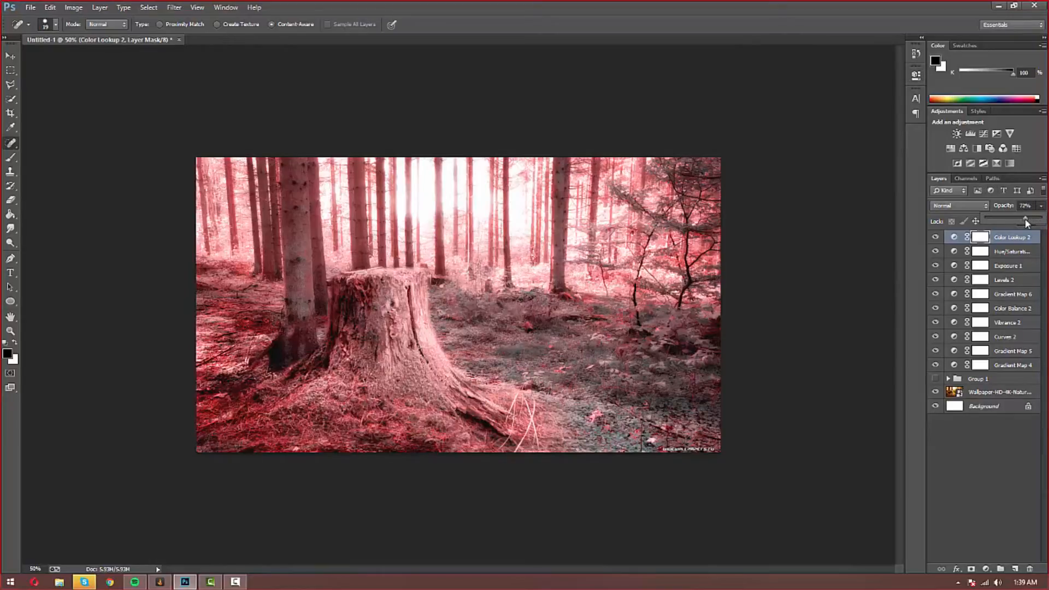
Step: Toggle Color Lookup 2's visibility to compare, then select the ten new adjustment layers
{"action": "left_click", "coordinate": [997, 463]}
{"action": "left_click", "coordinate": [936, 236]}
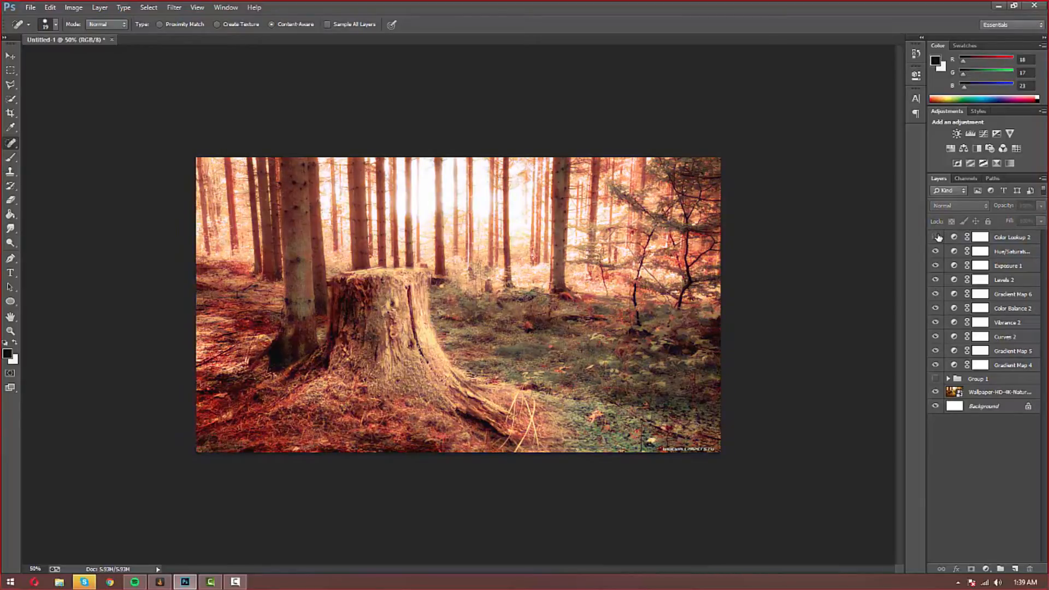
{"action": "left_click", "coordinate": [935, 236]}
{"action": "left_click", "coordinate": [935, 237]}
{"action": "left_click", "coordinate": [936, 237]}
{"action": "left_click", "coordinate": [977, 238]}
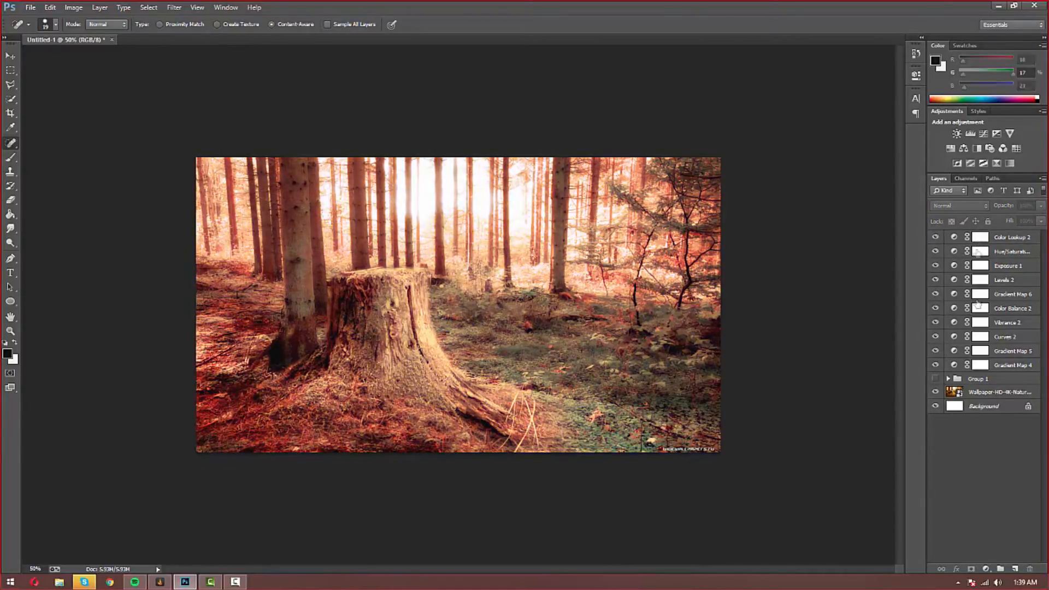
{"action": "left_click", "coordinate": [995, 370], "text": "shift"}
Step: Group the new adjustment layers into Group 2 and briefly preview Group 1's look
{"action": "key", "text": "ctrl+g"}
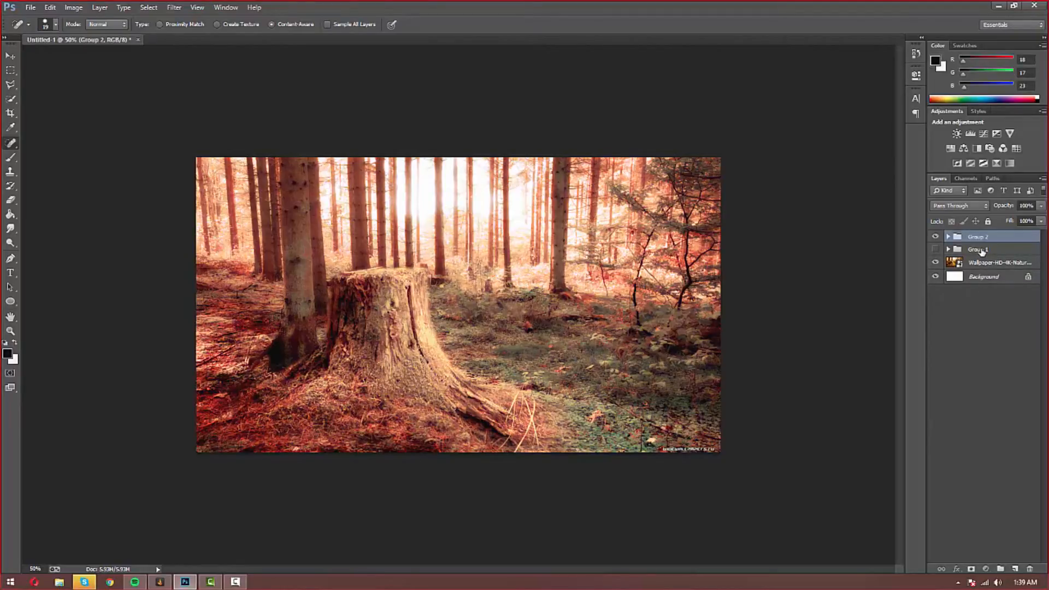
{"action": "left_click", "coordinate": [982, 251]}
{"action": "left_click", "coordinate": [948, 250]}
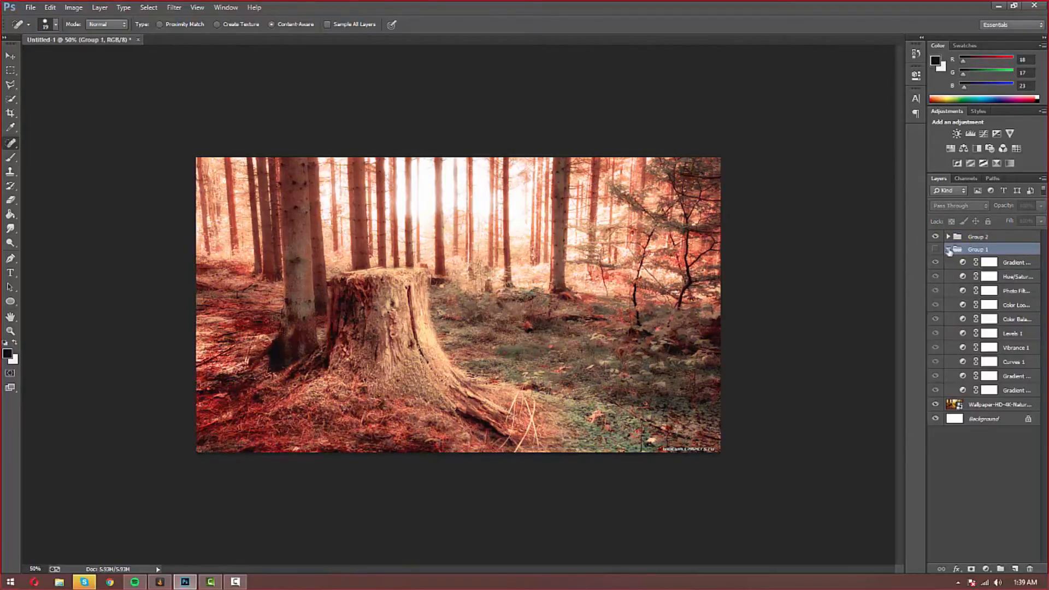
{"action": "left_click", "coordinate": [948, 250]}
{"action": "left_click", "coordinate": [936, 250]}
{"action": "left_click", "coordinate": [936, 249]}
Step: Rename Group 1 to 'Original'
{"action": "double_click", "coordinate": [978, 249]}
{"action": "type", "text": "Original"}
{"action": "left_click", "coordinate": [978, 236]}
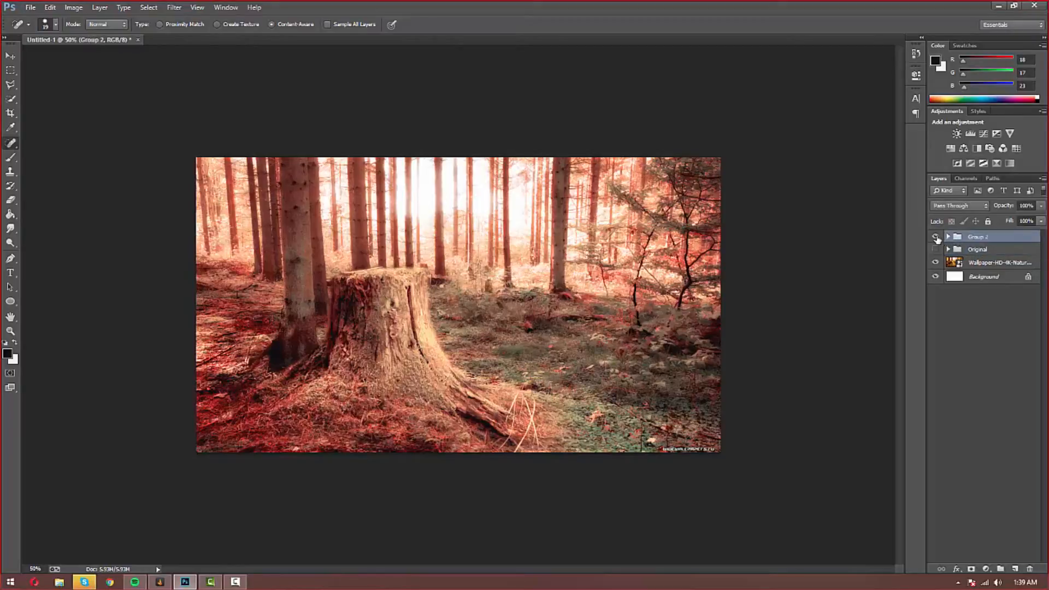
Step: Toggle Group 2 on and off to compare versions, with Original hidden
{"action": "left_click", "coordinate": [936, 238]}
{"action": "left_click", "coordinate": [936, 238]}
{"action": "left_click", "coordinate": [936, 238]}
{"action": "left_click", "coordinate": [936, 238]}
{"action": "left_click", "coordinate": [935, 238]}
{"action": "left_click", "coordinate": [936, 238]}
{"action": "left_click", "coordinate": [934, 249]}
Step: Inspect Group 2's Color Balance 2 and Color Lookup 2 layers, then collapse and hide Group 2
{"action": "left_click", "coordinate": [949, 236]}
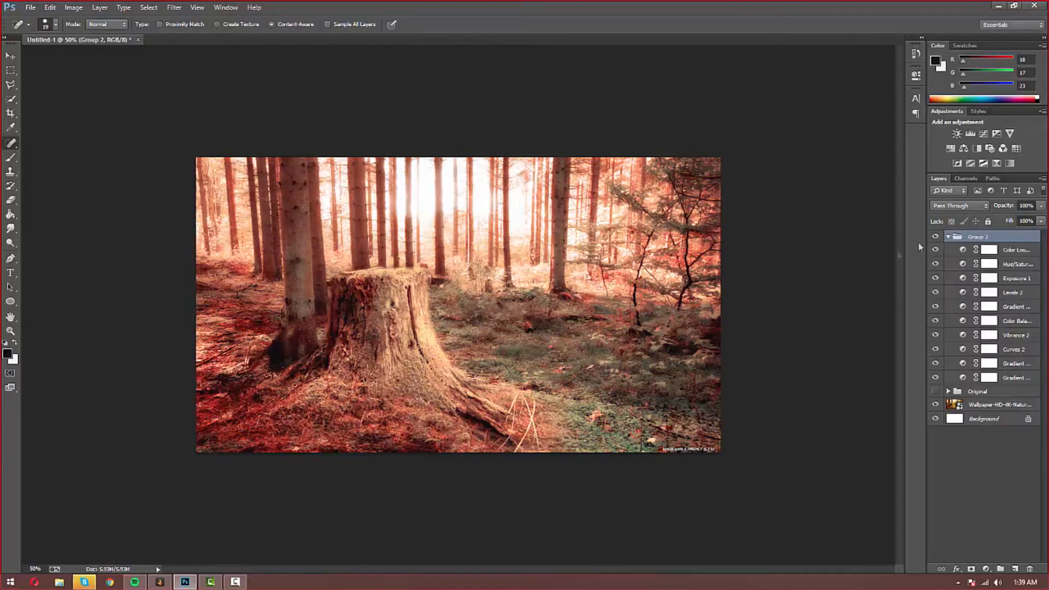
{"action": "left_click", "coordinate": [949, 238]}
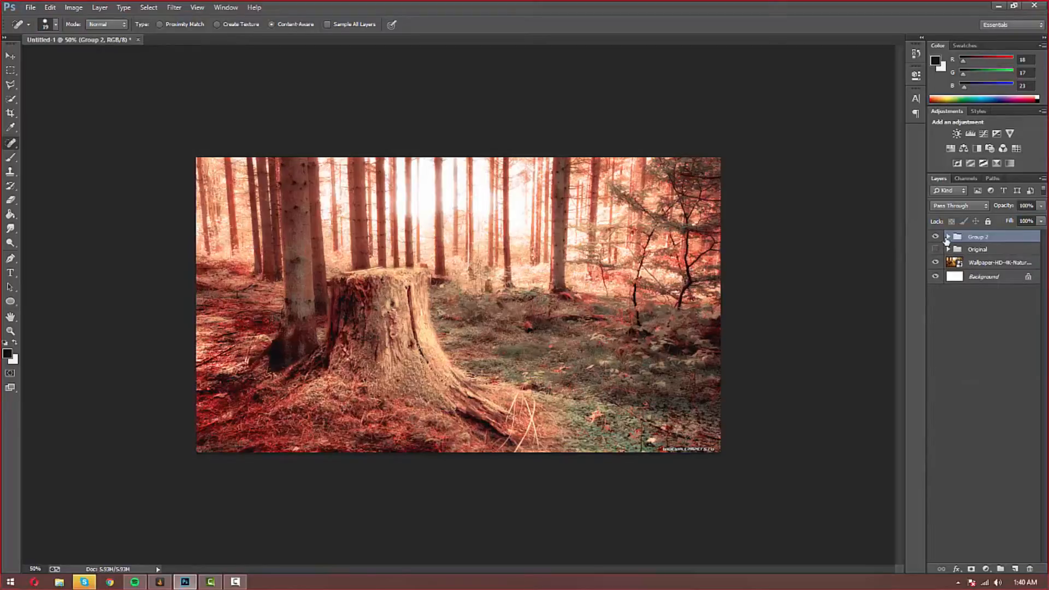
{"action": "left_click", "coordinate": [949, 238]}
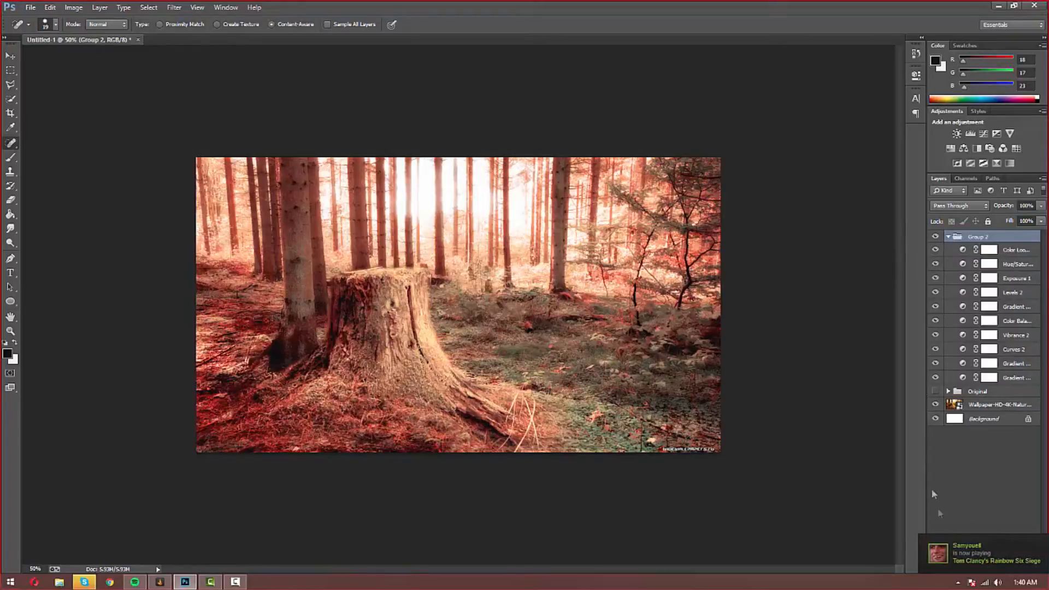
{"action": "left_click", "coordinate": [988, 319]}
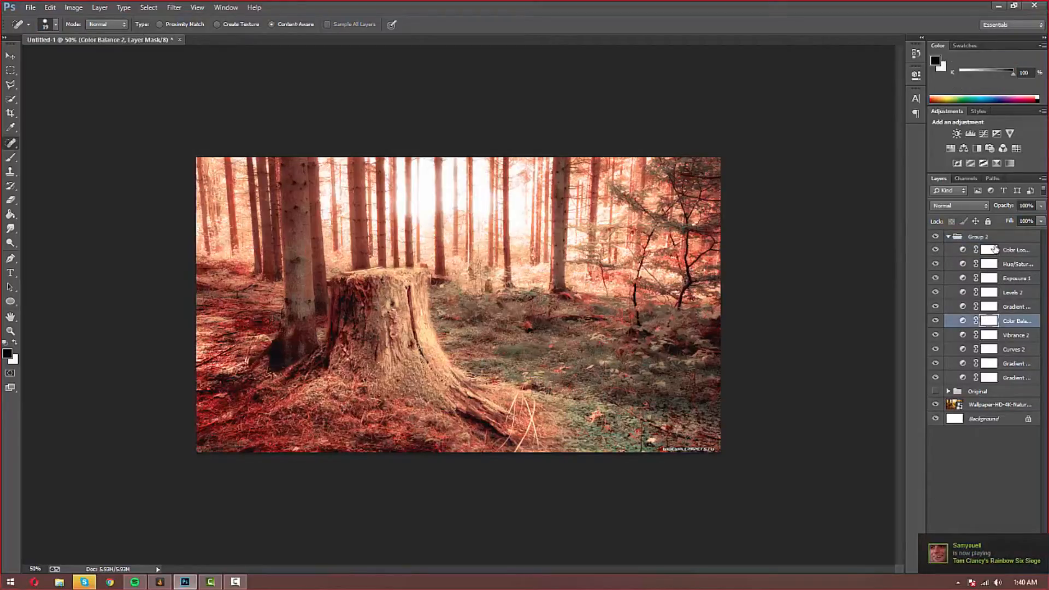
{"action": "left_click", "coordinate": [991, 250]}
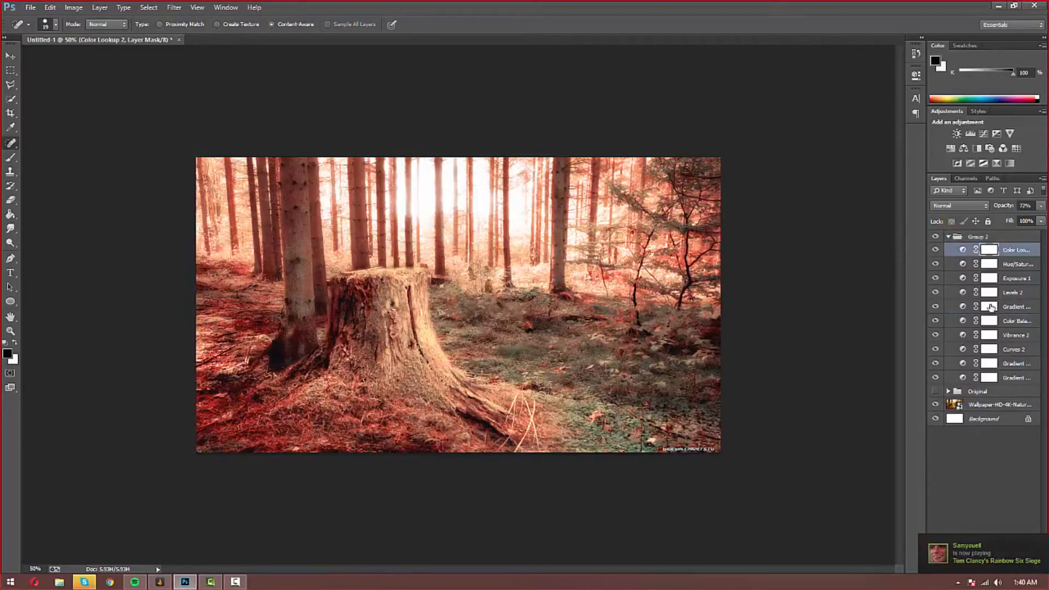
{"action": "left_click", "coordinate": [949, 237]}
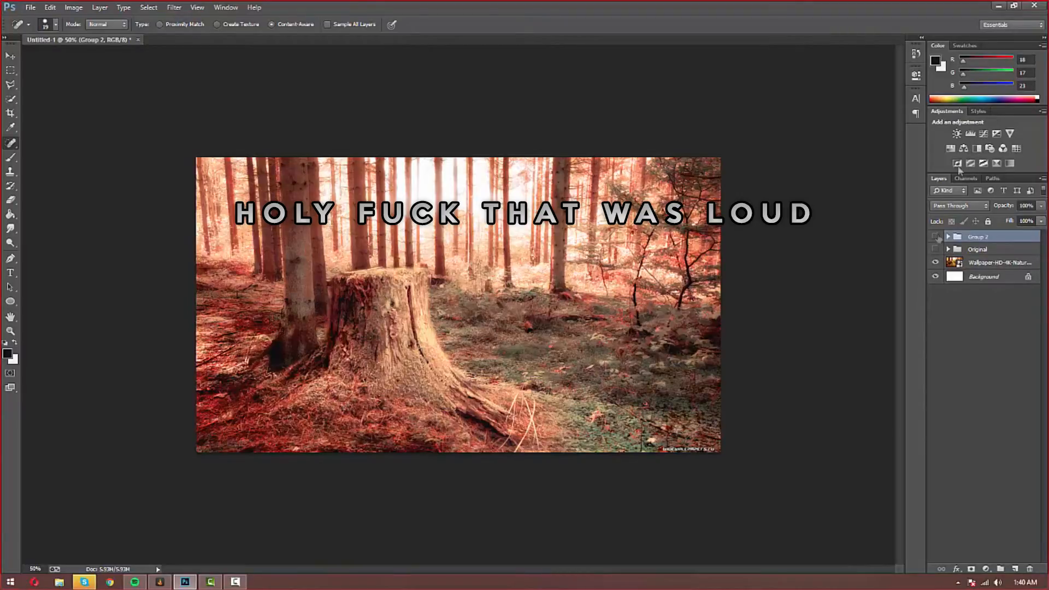
{"action": "left_click", "coordinate": [936, 237]}
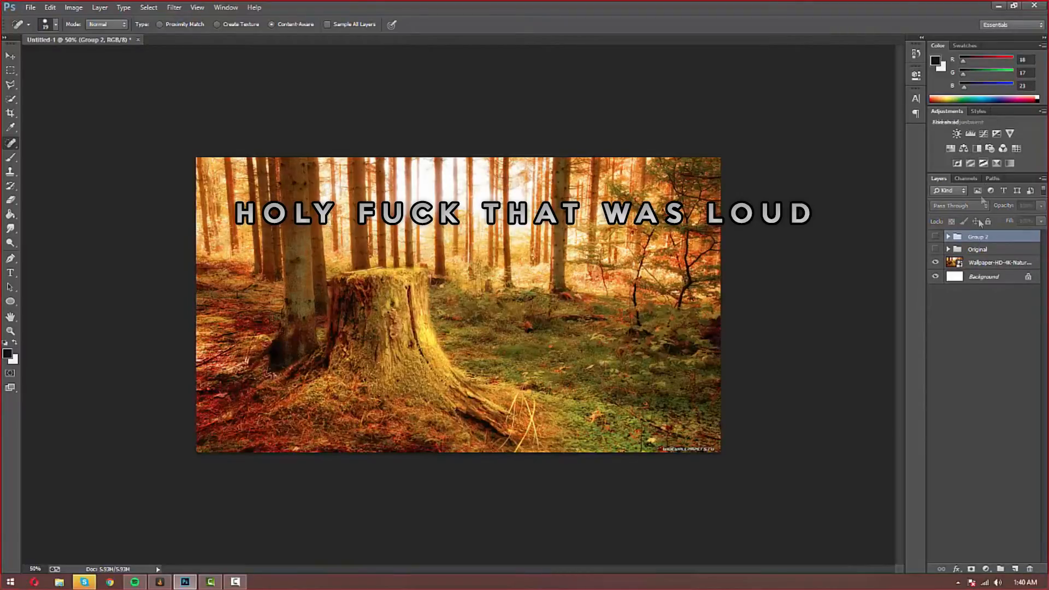
Step: Discard a trial gradient map and add Gradient Map 7 with the orange-yellow preset
{"action": "left_click", "coordinate": [945, 147]}
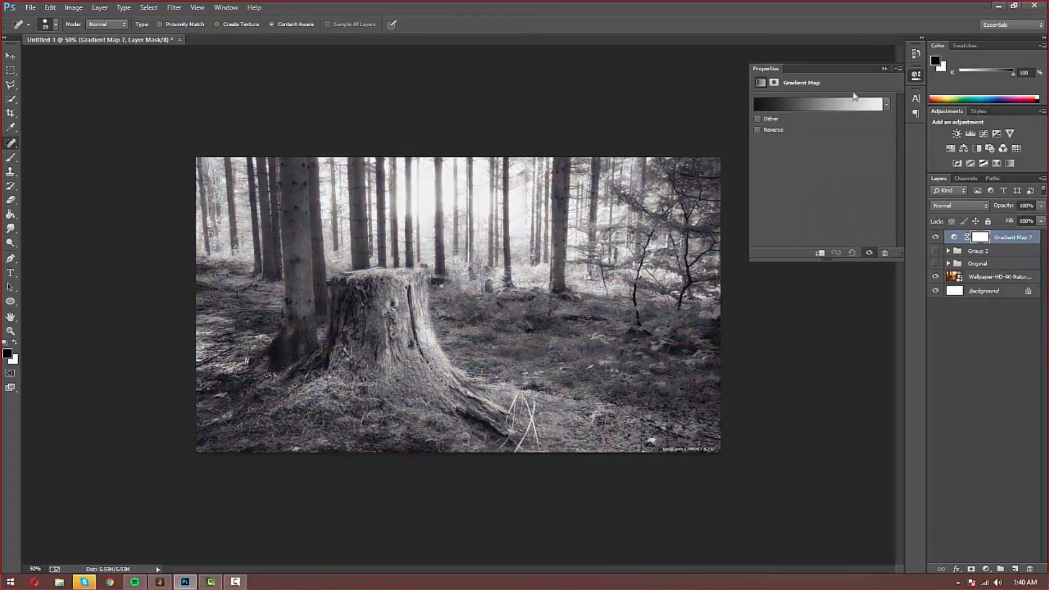
{"action": "left_click", "coordinate": [886, 65]}
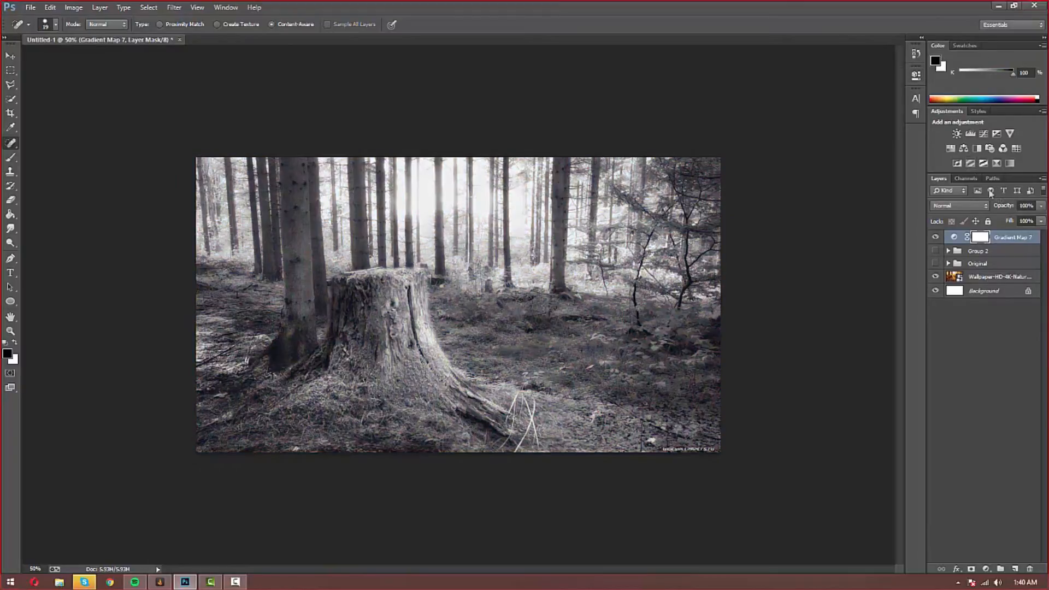
{"action": "key", "text": "Delete"}
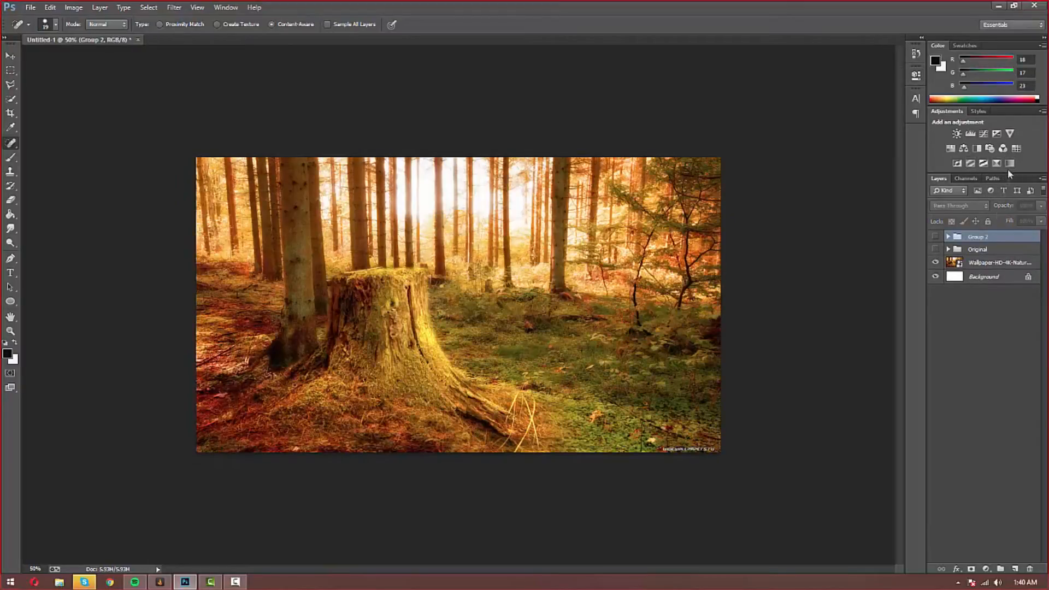
{"action": "left_click", "coordinate": [1008, 166]}
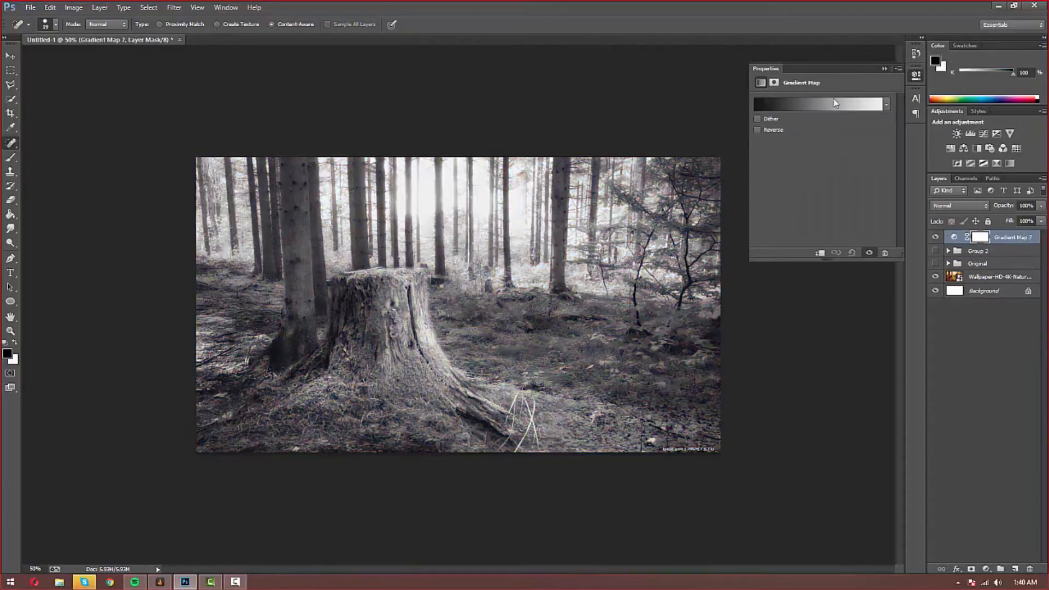
{"action": "left_click", "coordinate": [886, 105]}
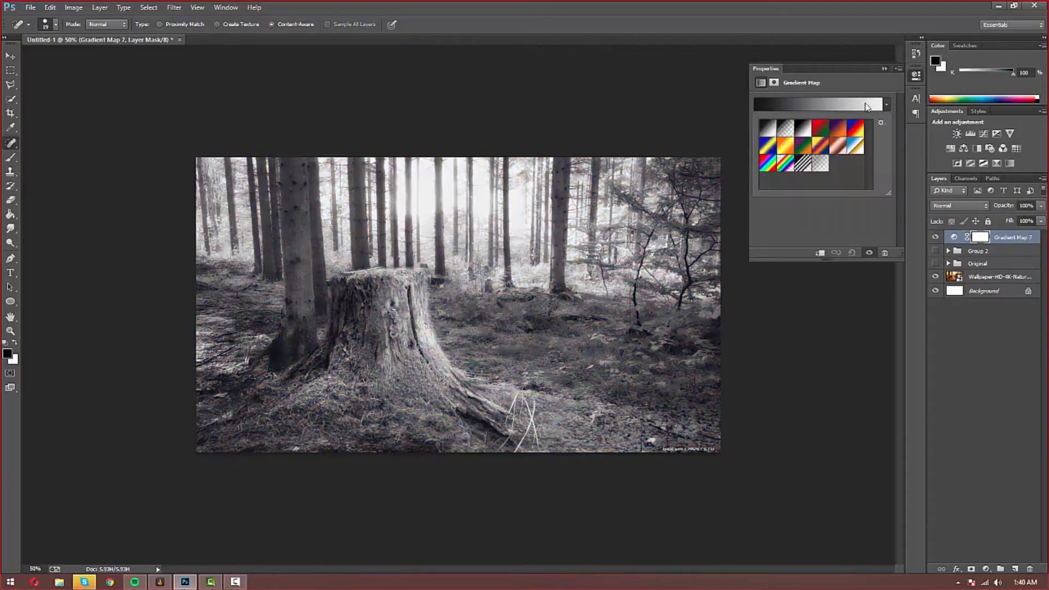
{"action": "left_click", "coordinate": [780, 147]}
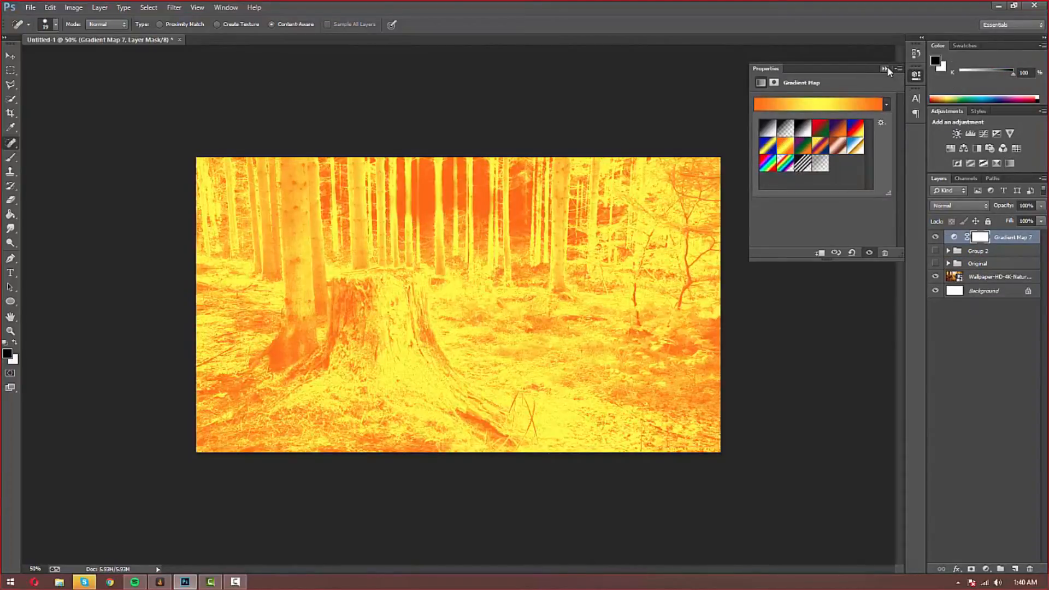
{"action": "left_click", "coordinate": [885, 68]}
Step: Blend Gradient Map 7 in Overlay at about 18% opacity and toggle it to compare
{"action": "left_click", "coordinate": [959, 205]}
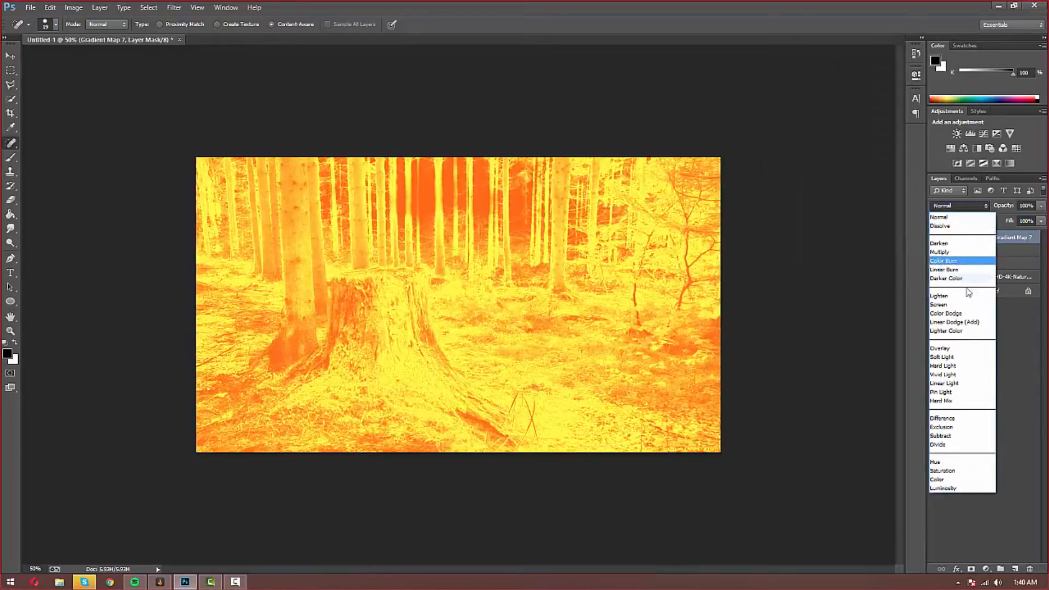
{"action": "left_click", "coordinate": [961, 348]}
{"action": "left_click", "coordinate": [1040, 205]}
{"action": "left_click_drag", "start_coordinate": [1039, 219], "coordinate": [995, 218]}
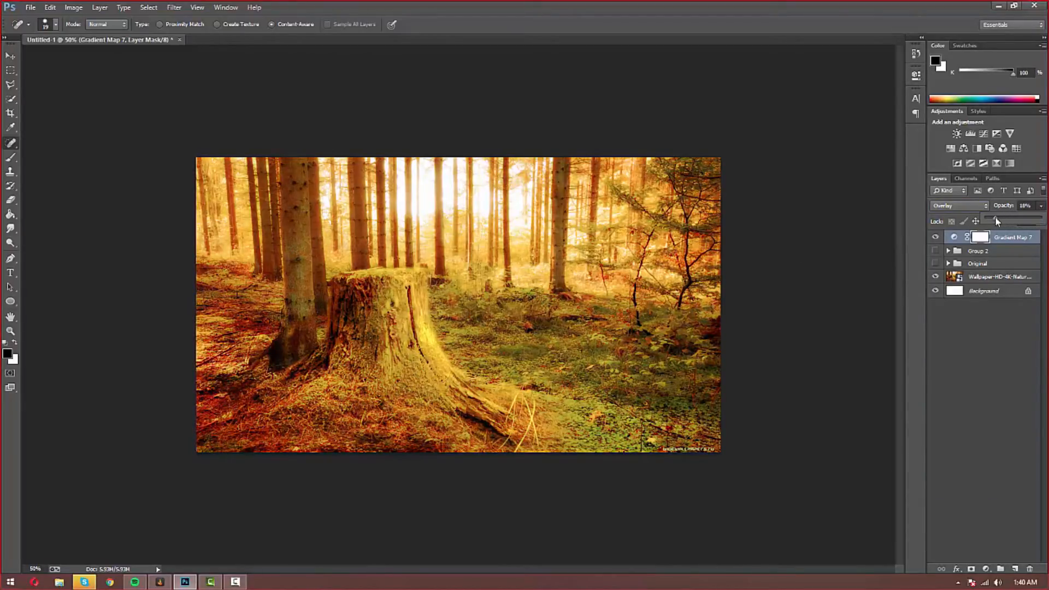
{"action": "left_click", "coordinate": [989, 353]}
{"action": "left_click", "coordinate": [936, 239]}
{"action": "left_click", "coordinate": [937, 239]}
{"action": "left_click", "coordinate": [937, 239]}
{"action": "left_click", "coordinate": [937, 239]}
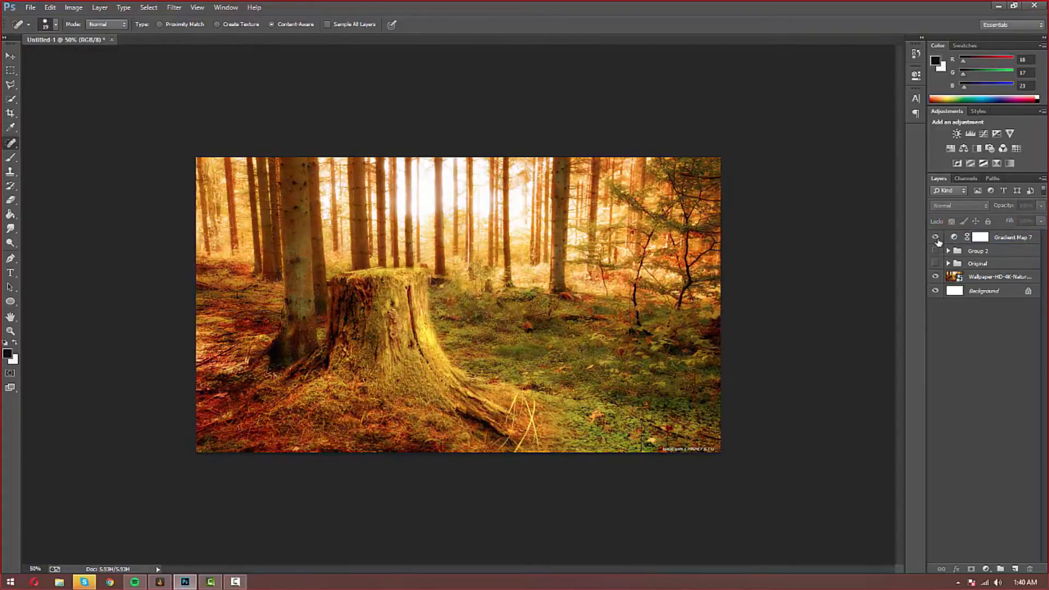
Step: Add Color Lookup 3 with Crisp_Warm.look at 76% opacity, then add a Color Balance layer
{"action": "left_click", "coordinate": [980, 237]}
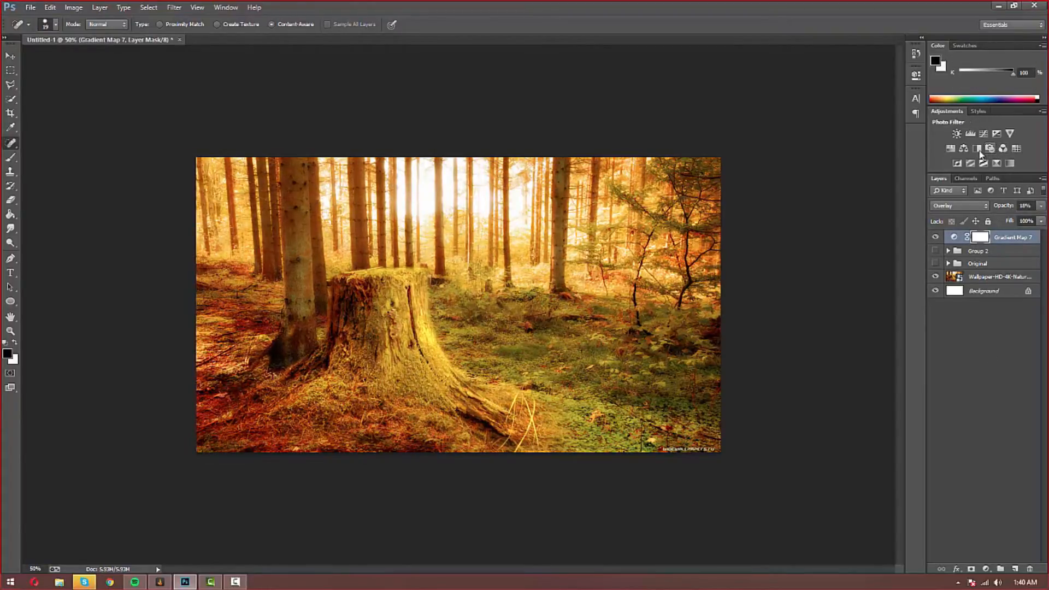
{"action": "left_click", "coordinate": [1017, 148]}
{"action": "left_click", "coordinate": [847, 102]}
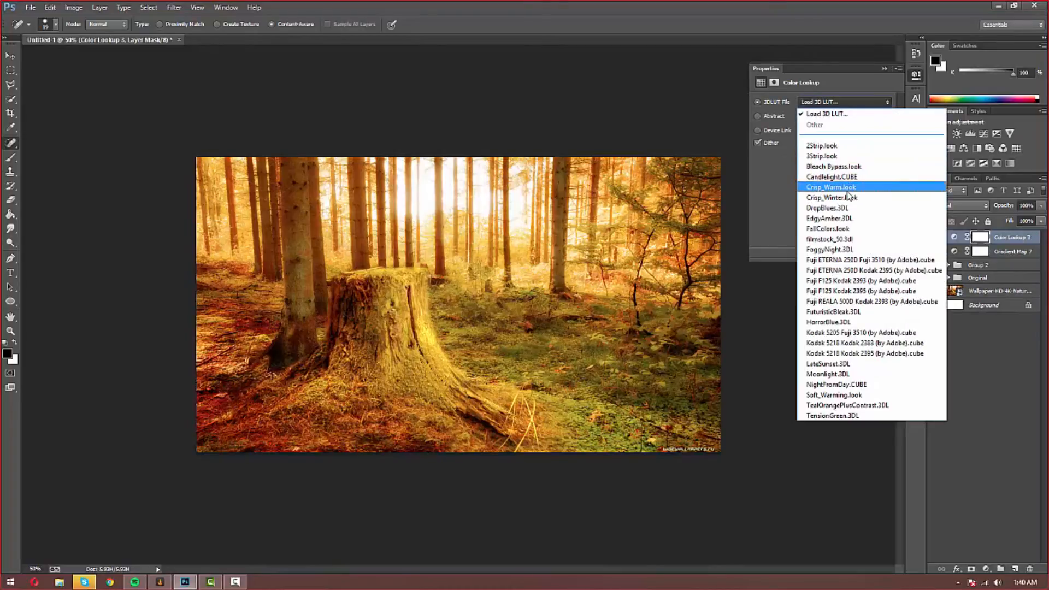
{"action": "left_click", "coordinate": [847, 191]}
{"action": "left_click", "coordinate": [888, 70]}
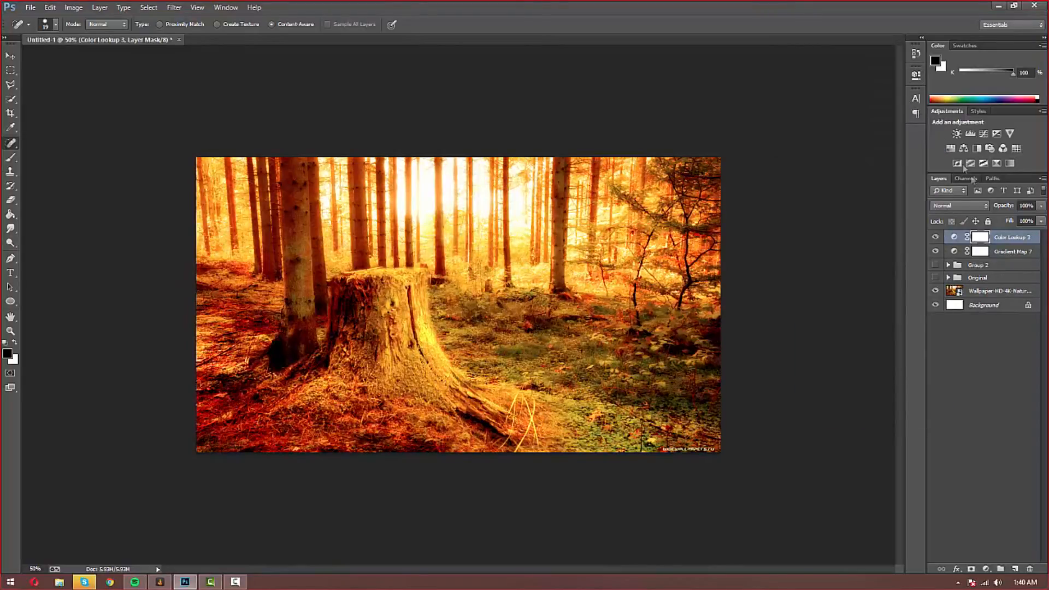
{"action": "left_click", "coordinate": [1042, 206]}
{"action": "left_click_drag", "start_coordinate": [1040, 218], "coordinate": [1028, 218]}
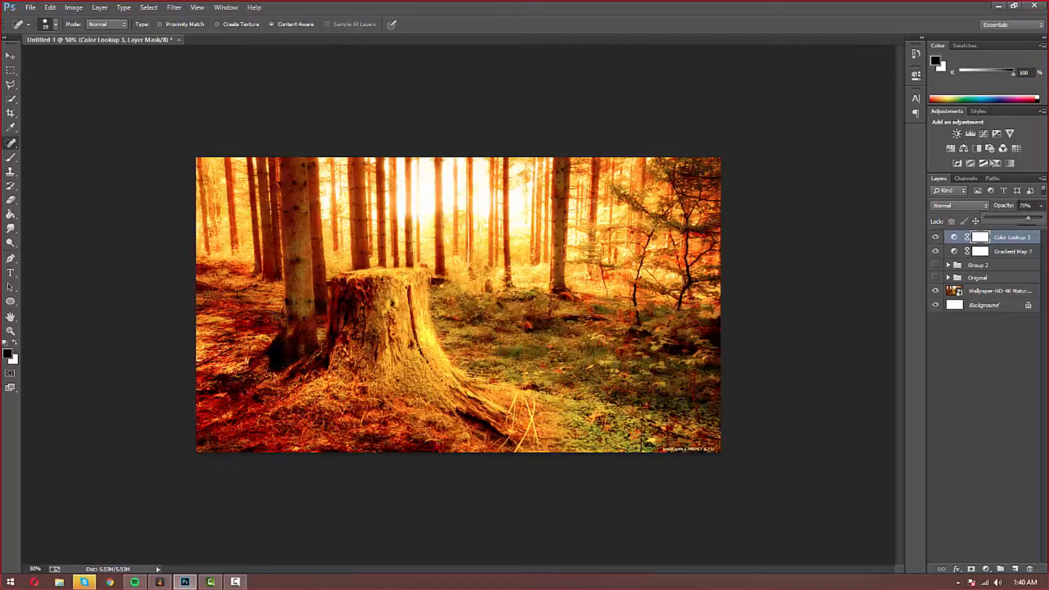
{"action": "left_click", "coordinate": [965, 147]}
Step: Tint Color Balance 3's highlights (+20, −14, +11) and lower its opacity to 49%
{"action": "left_click", "coordinate": [807, 102]}
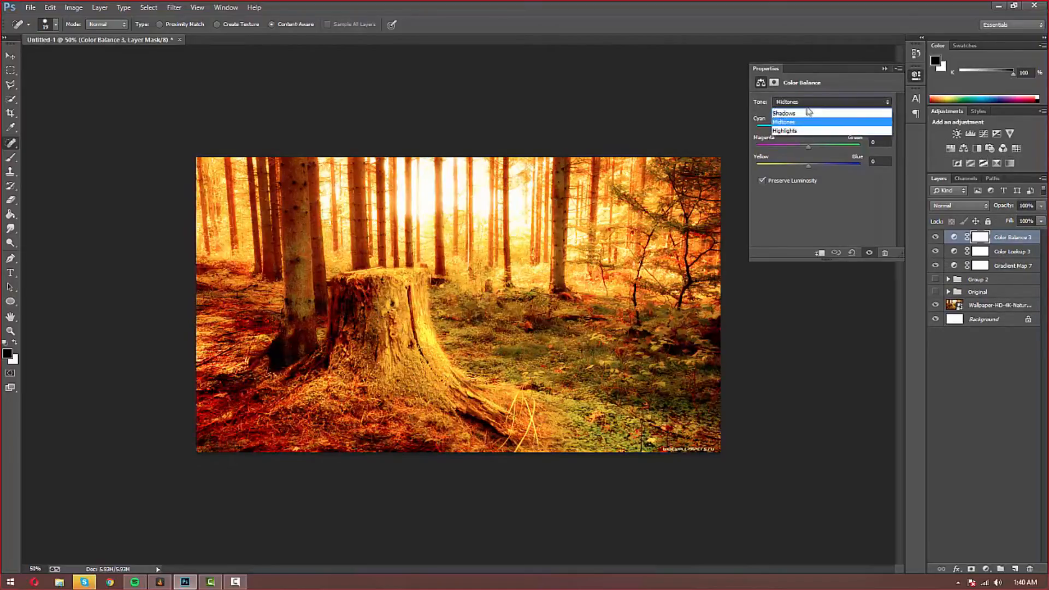
{"action": "left_click", "coordinate": [810, 130]}
{"action": "left_click_drag", "start_coordinate": [810, 131], "coordinate": [814, 169]}
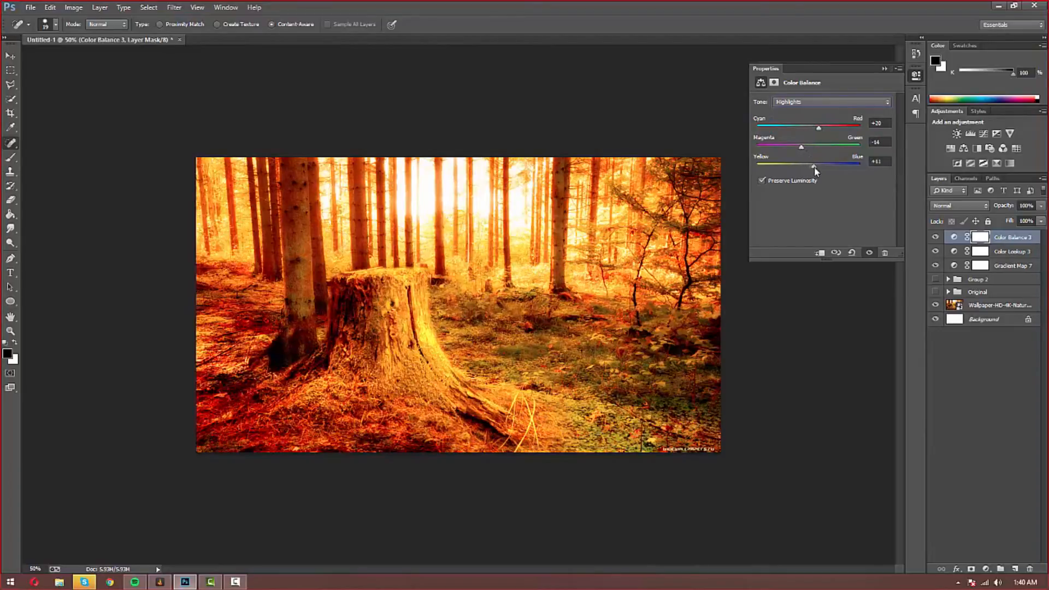
{"action": "left_click", "coordinate": [885, 69]}
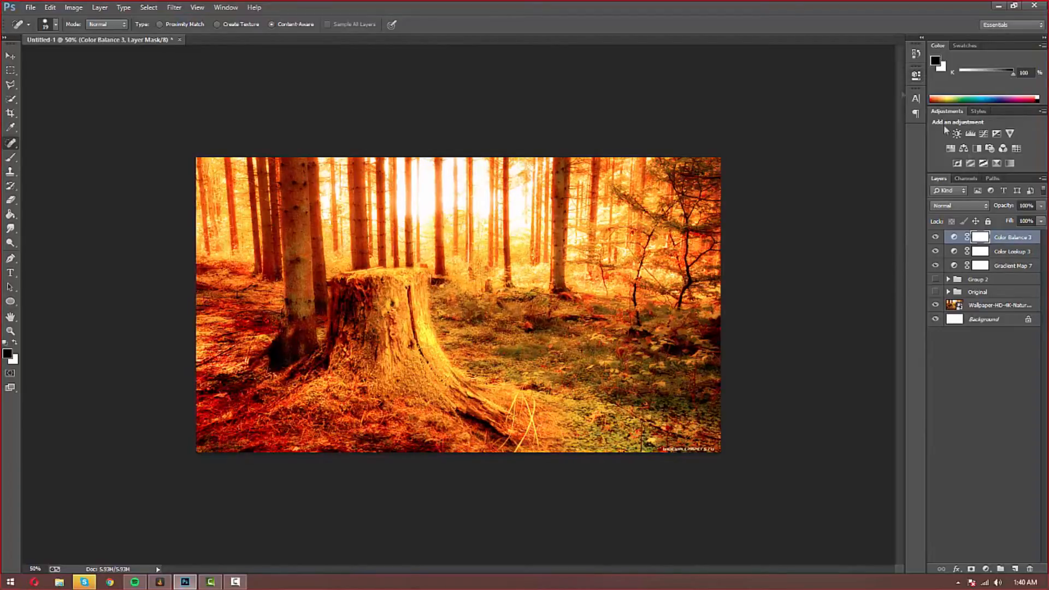
{"action": "left_click", "coordinate": [1040, 206]}
{"action": "left_click_drag", "start_coordinate": [1040, 218], "coordinate": [1017, 218]}
{"action": "left_click", "coordinate": [1011, 239]}
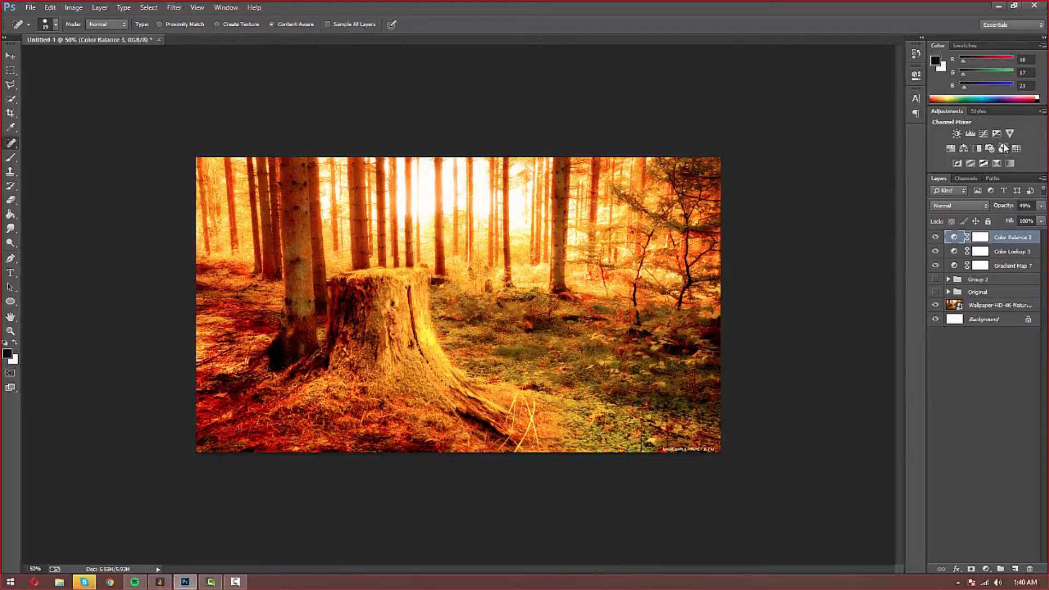
Step: Try a Channel Mixer with monochrome and the Black & White with Green Filter preset, then delete it
{"action": "left_click", "coordinate": [1004, 149]}
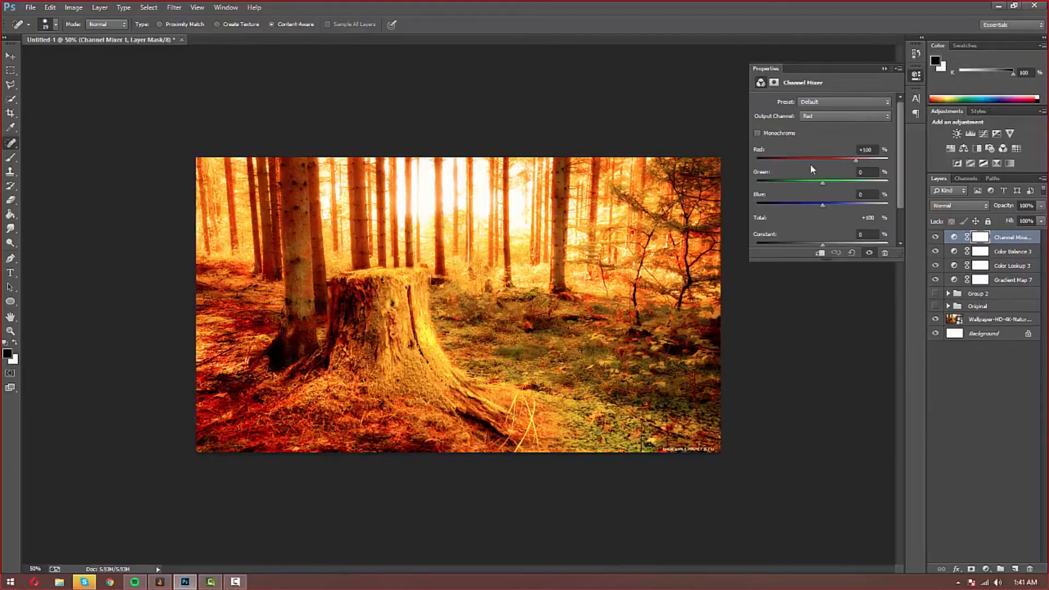
{"action": "left_click", "coordinate": [758, 134]}
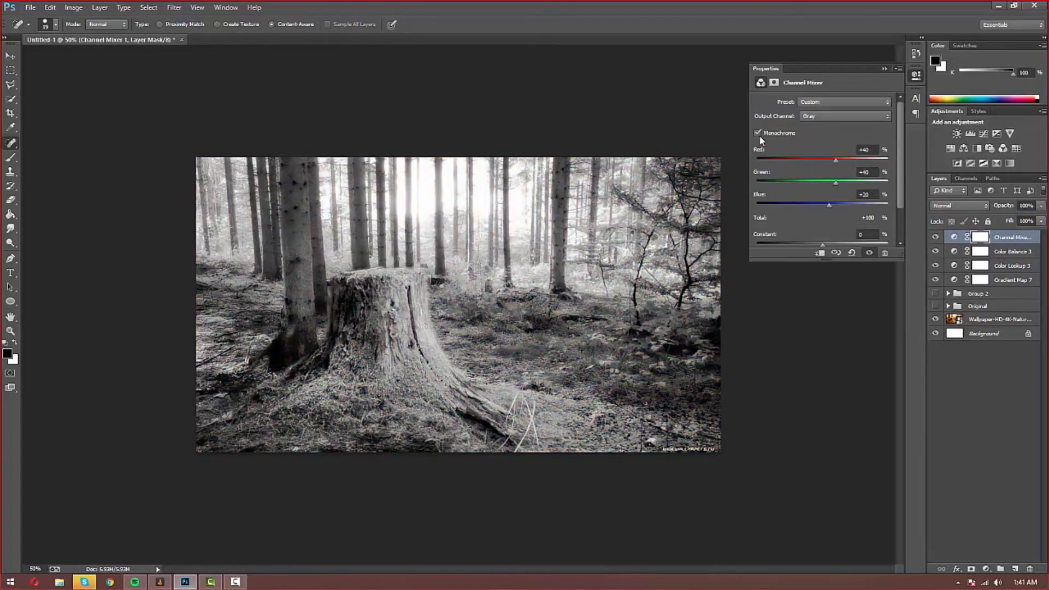
{"action": "left_click", "coordinate": [759, 135]}
{"action": "left_click", "coordinate": [825, 108]}
{"action": "left_click", "coordinate": [829, 109]}
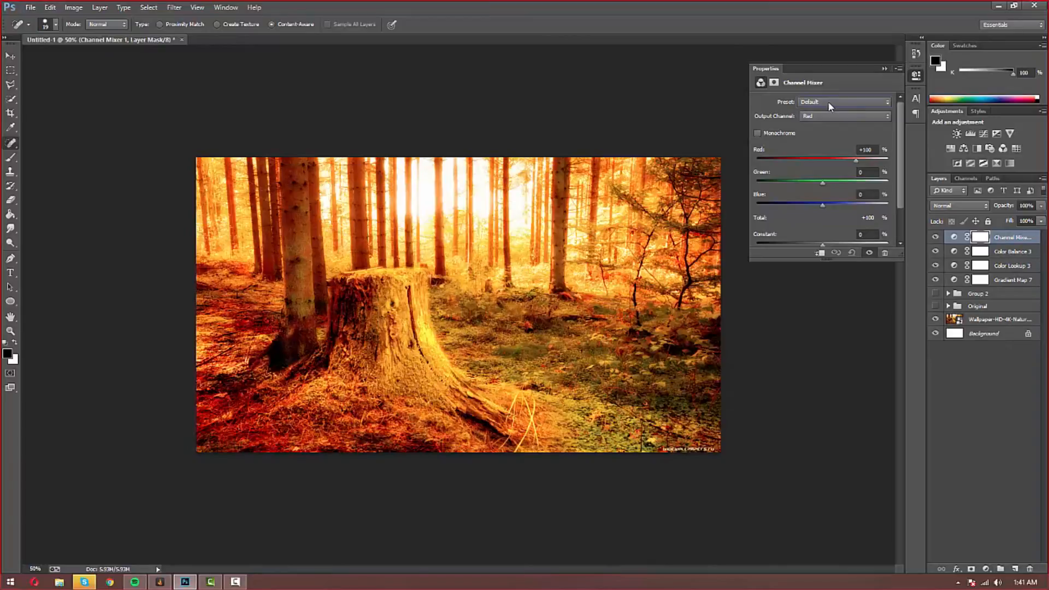
{"action": "left_click", "coordinate": [829, 106]}
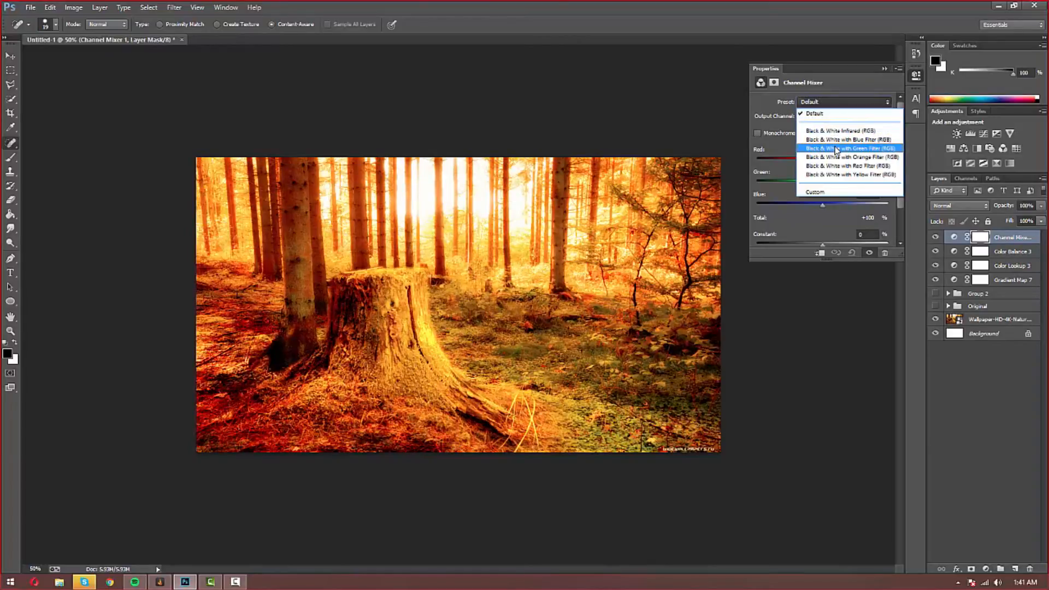
{"action": "left_click", "coordinate": [828, 134]}
{"action": "left_click", "coordinate": [834, 107]}
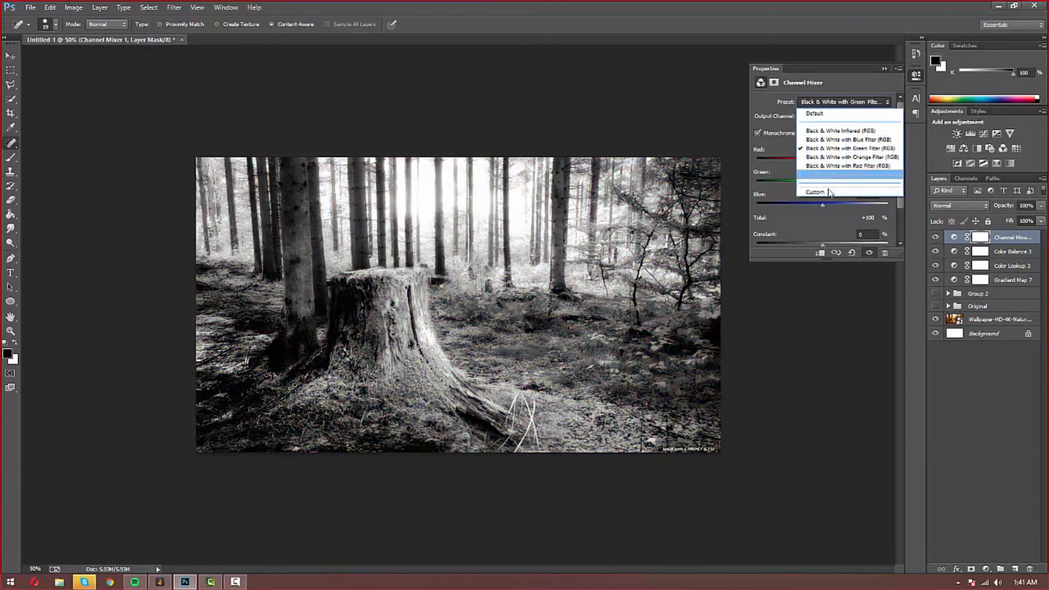
{"action": "left_click", "coordinate": [826, 112]}
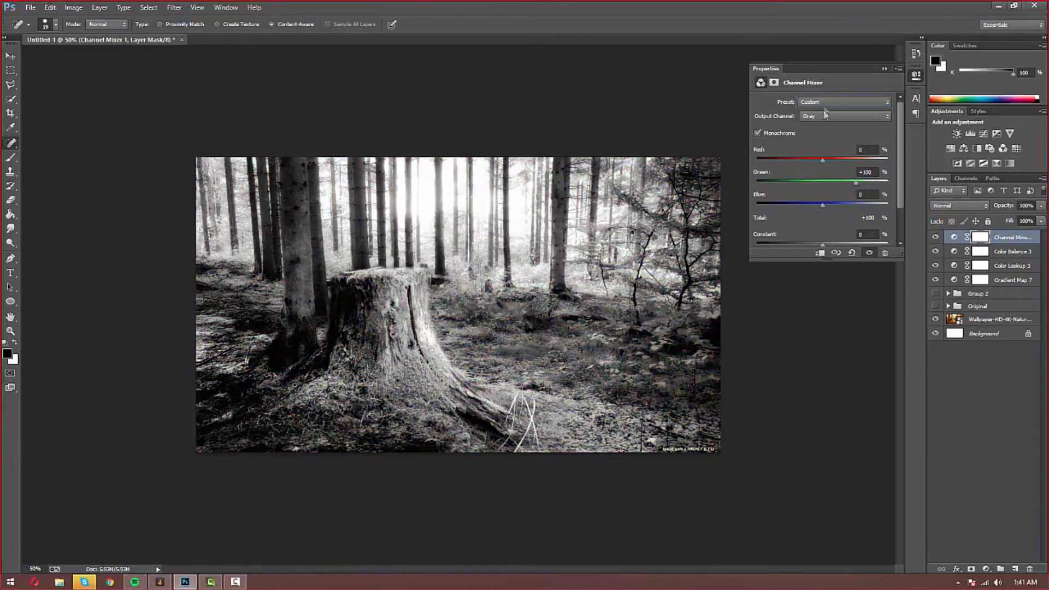
{"action": "left_click", "coordinate": [883, 70]}
{"action": "key", "text": "Delete"}
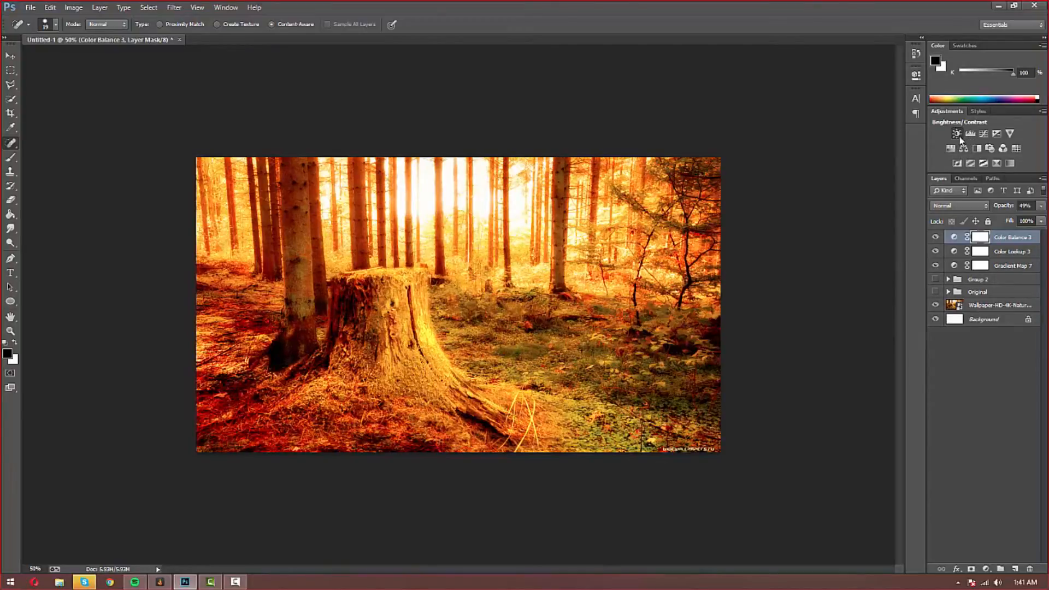
Step: Add a Brightness/Contrast layer with contrast raised to 10
{"action": "left_click", "coordinate": [956, 134]}
{"action": "left_click_drag", "start_coordinate": [823, 151], "coordinate": [828, 135]}
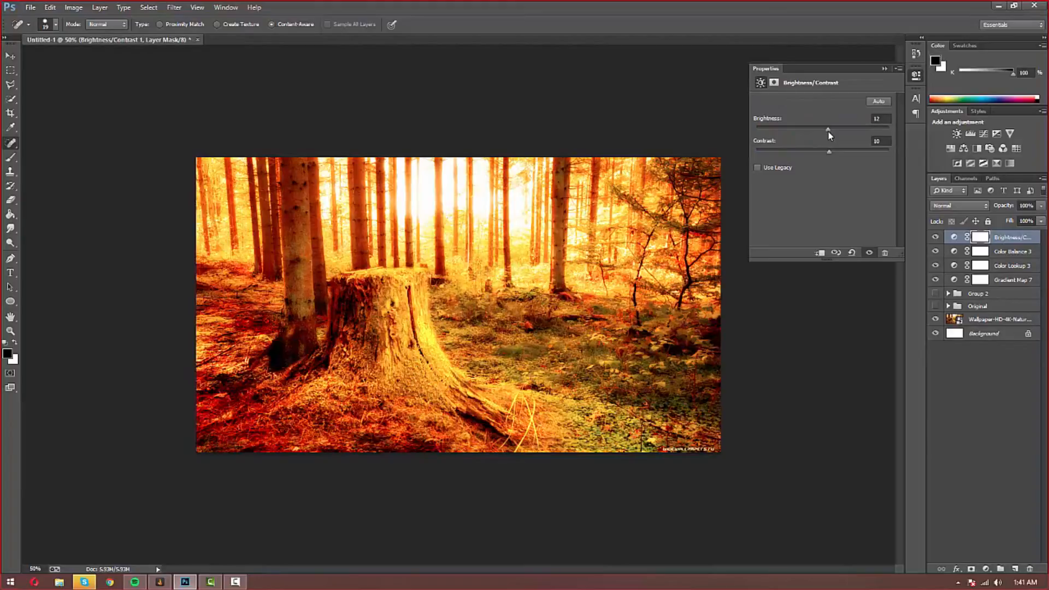
{"action": "left_click", "coordinate": [884, 69]}
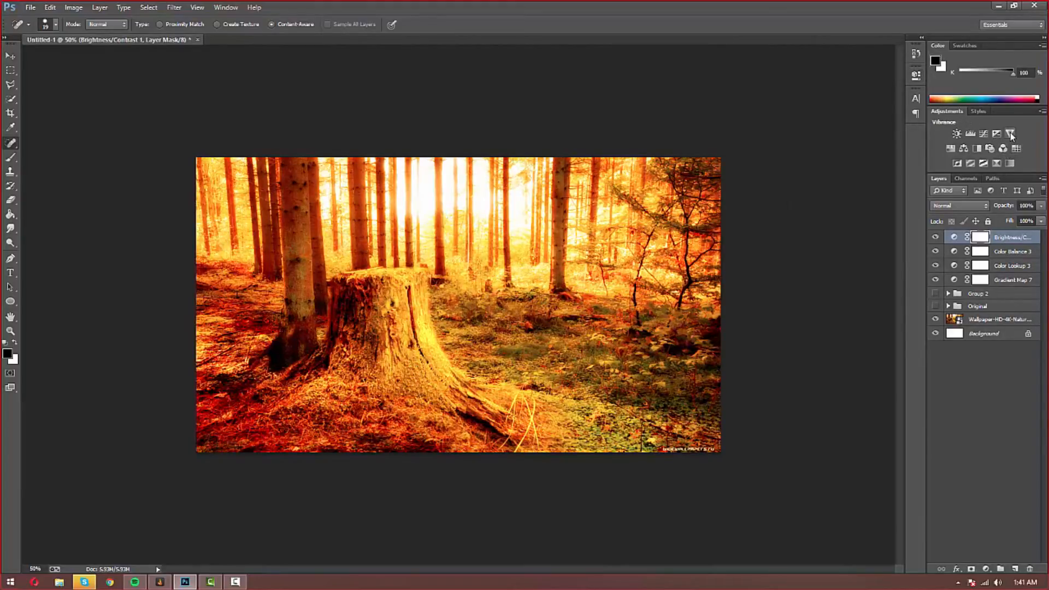
Step: Add a Vibrance layer with Vibrance 20 and Saturation 20, lowering its opacity toward 36%
{"action": "left_click", "coordinate": [1010, 132]}
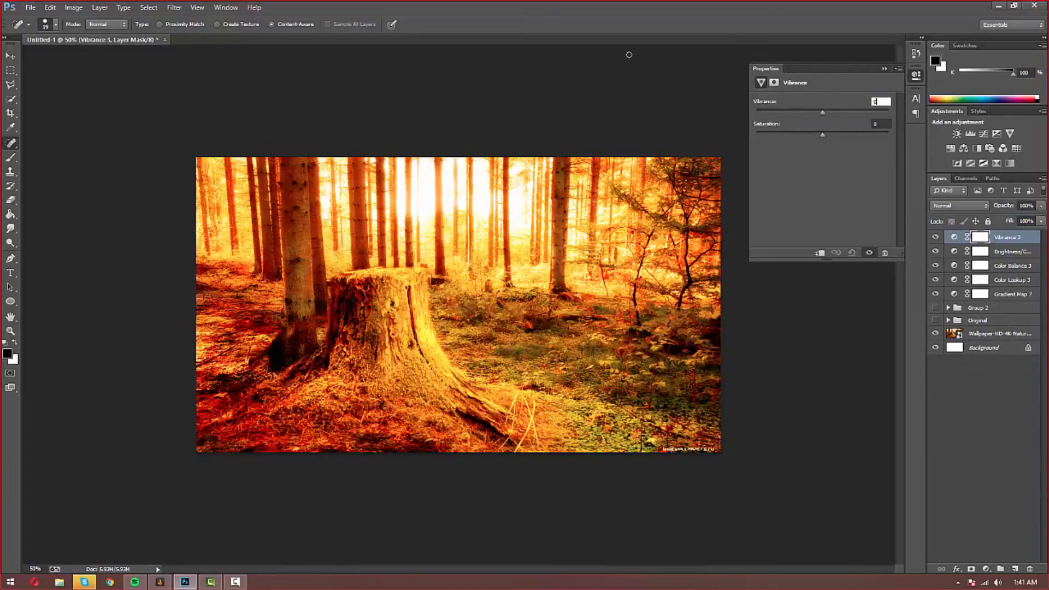
{"action": "type", "text": "20"}
{"action": "left_click", "coordinate": [891, 124]}
{"action": "type", "text": "20"}
{"action": "key", "text": "BackSpace"}
{"action": "key", "text": "BackSpace"}
{"action": "key", "text": "BackSpace"}
{"action": "type", "text": "20"}
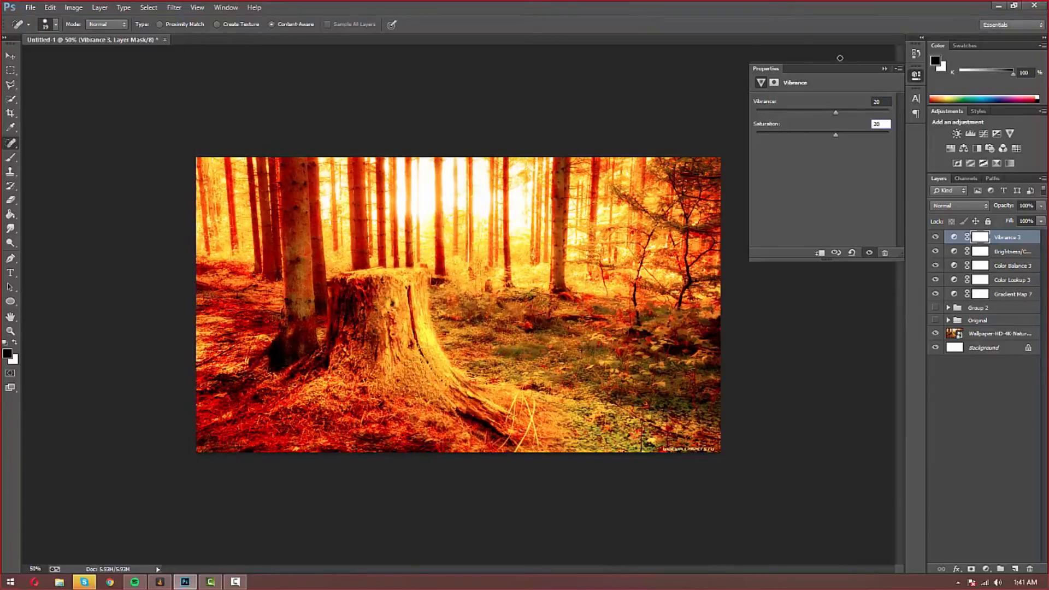
{"action": "left_click", "coordinate": [885, 68]}
{"action": "left_click", "coordinate": [1038, 221]}
{"action": "left_click_drag", "start_coordinate": [1035, 219], "coordinate": [1005, 229]}
Step: Add Hue/Saturation 3 with Hue +133, compare it, and lower its opacity to 45%
{"action": "left_click", "coordinate": [1004, 245]}
{"action": "left_click", "coordinate": [950, 148]}
{"action": "left_click_drag", "start_coordinate": [823, 142], "coordinate": [876, 147]}
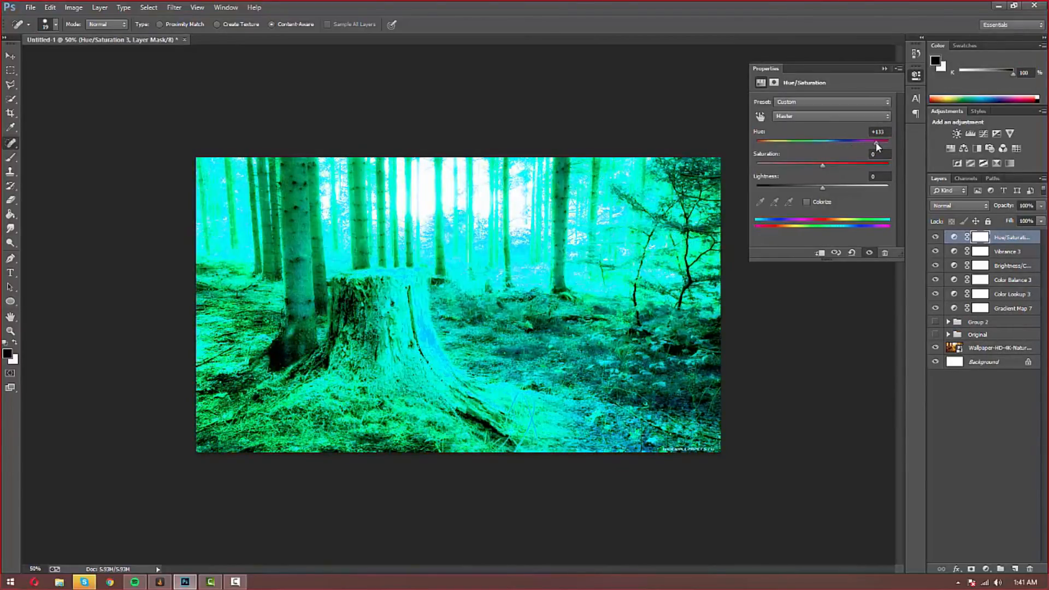
{"action": "left_click", "coordinate": [884, 69]}
{"action": "left_click", "coordinate": [934, 240]}
{"action": "left_click", "coordinate": [933, 241]}
{"action": "left_click", "coordinate": [933, 241]}
{"action": "left_click", "coordinate": [933, 240]}
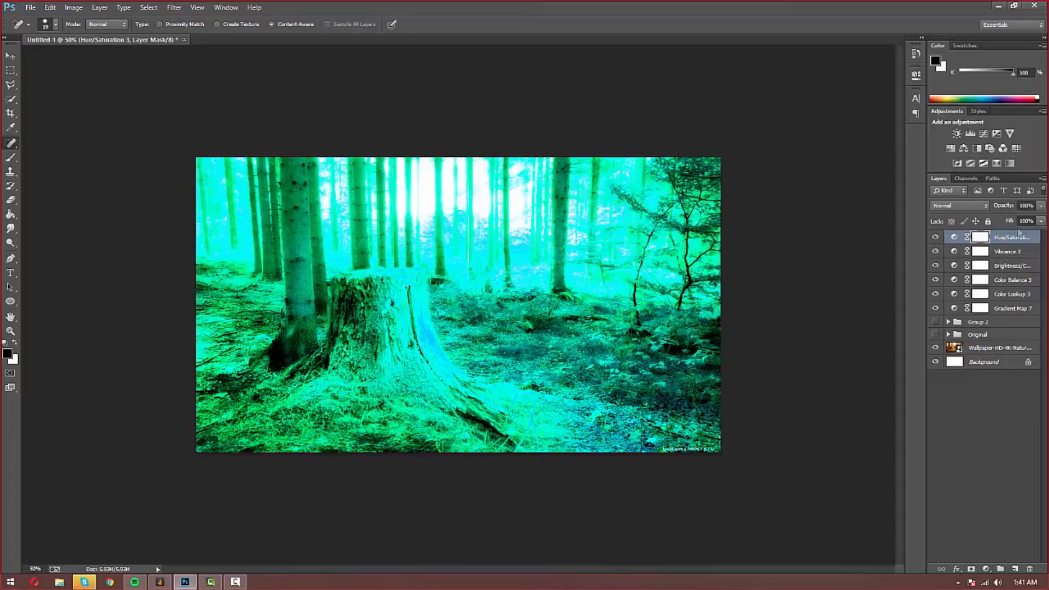
{"action": "left_click", "coordinate": [1042, 206]}
{"action": "left_click_drag", "start_coordinate": [1020, 221], "coordinate": [1013, 223]}
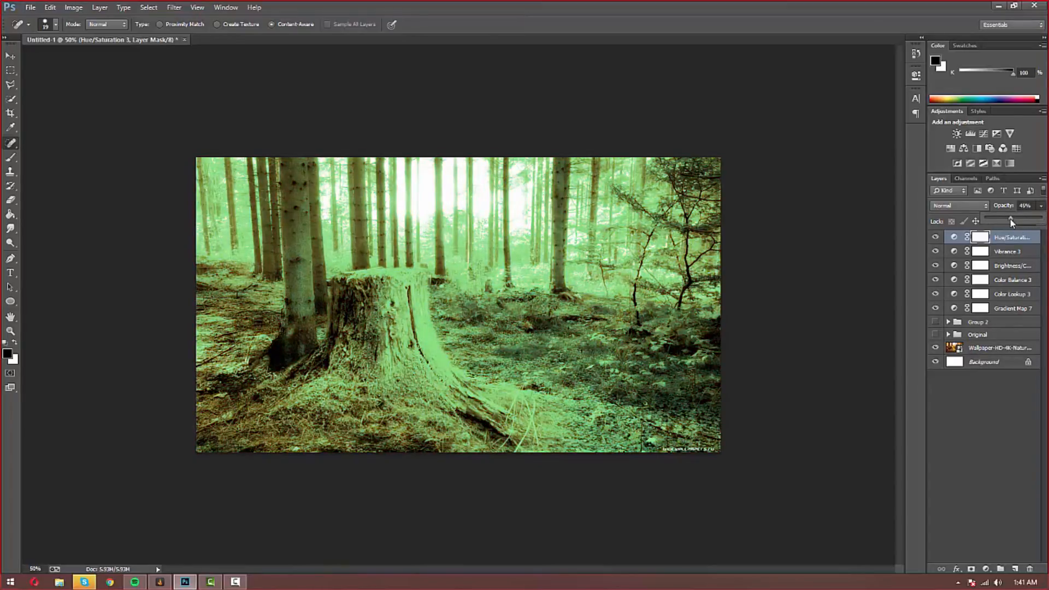
{"action": "left_click", "coordinate": [954, 236]}
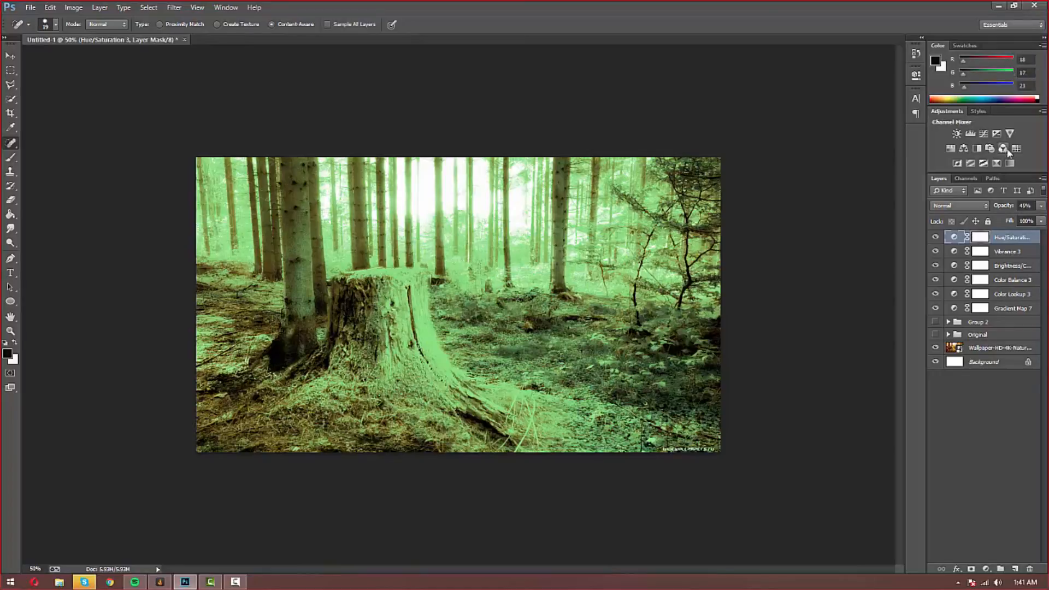
Step: Try a Levels layer on the Green channel, then delete it
{"action": "left_click", "coordinate": [969, 133]}
{"action": "left_click", "coordinate": [814, 124]}
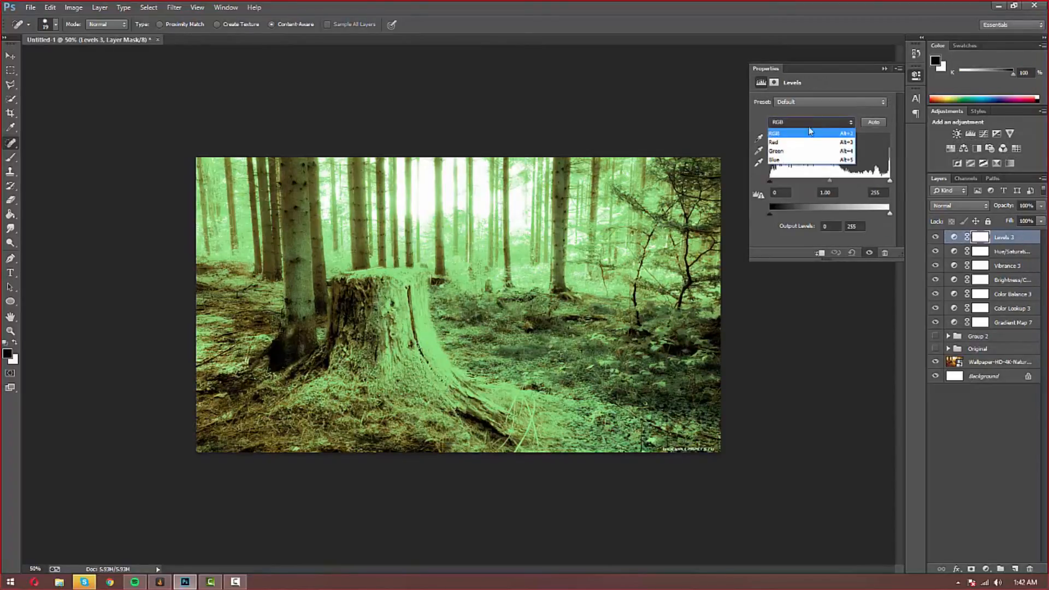
{"action": "left_click", "coordinate": [789, 153]}
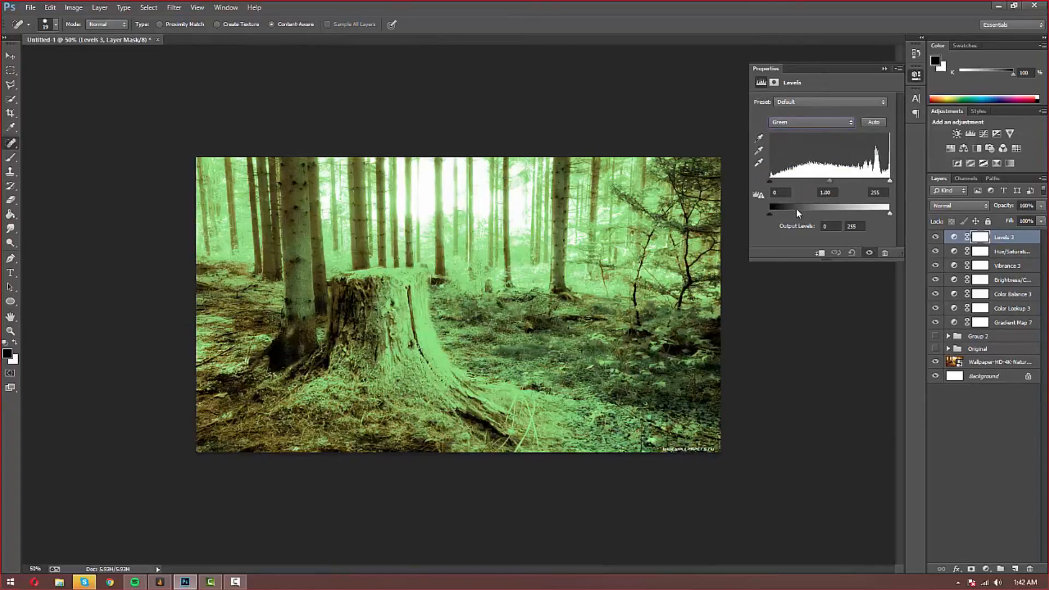
{"action": "left_click", "coordinate": [885, 69]}
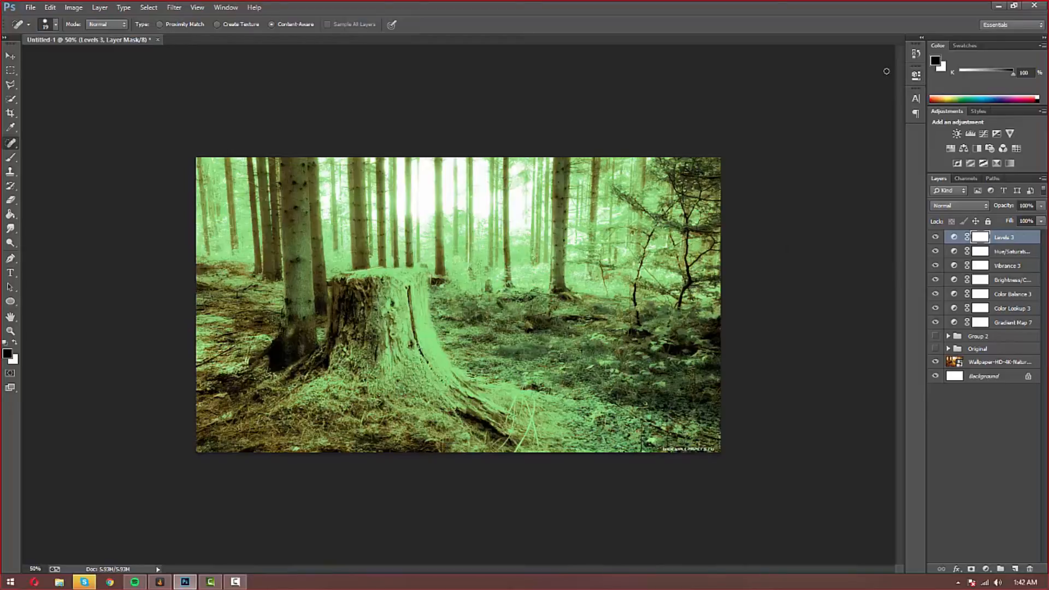
{"action": "key", "text": "Delete"}
Step: Add a Posterize layer set to 6 levels
{"action": "left_click", "coordinate": [970, 163]}
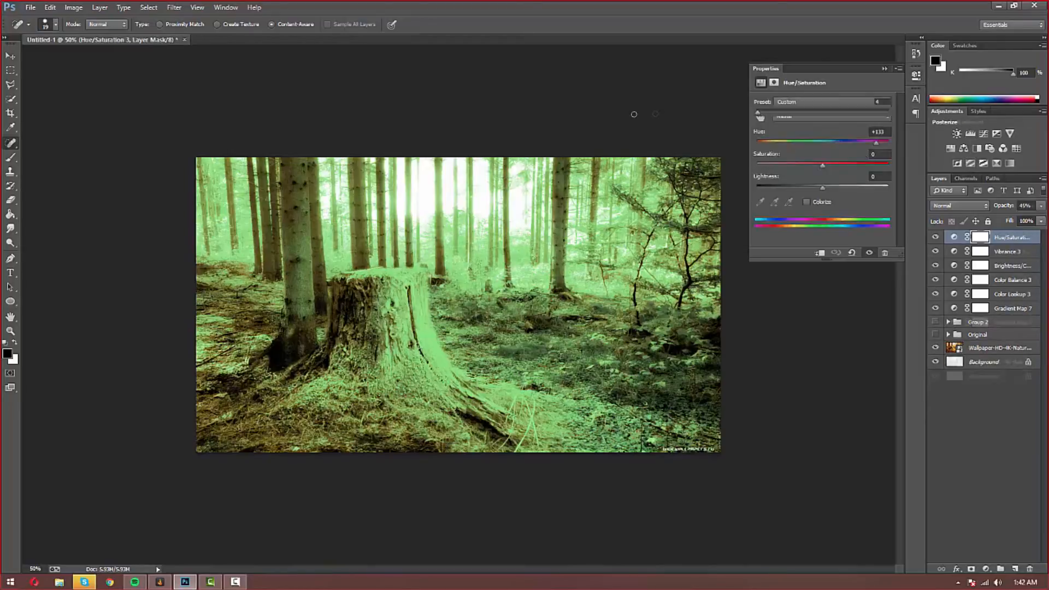
{"action": "left_click_drag", "start_coordinate": [767, 113], "coordinate": [866, 113]}
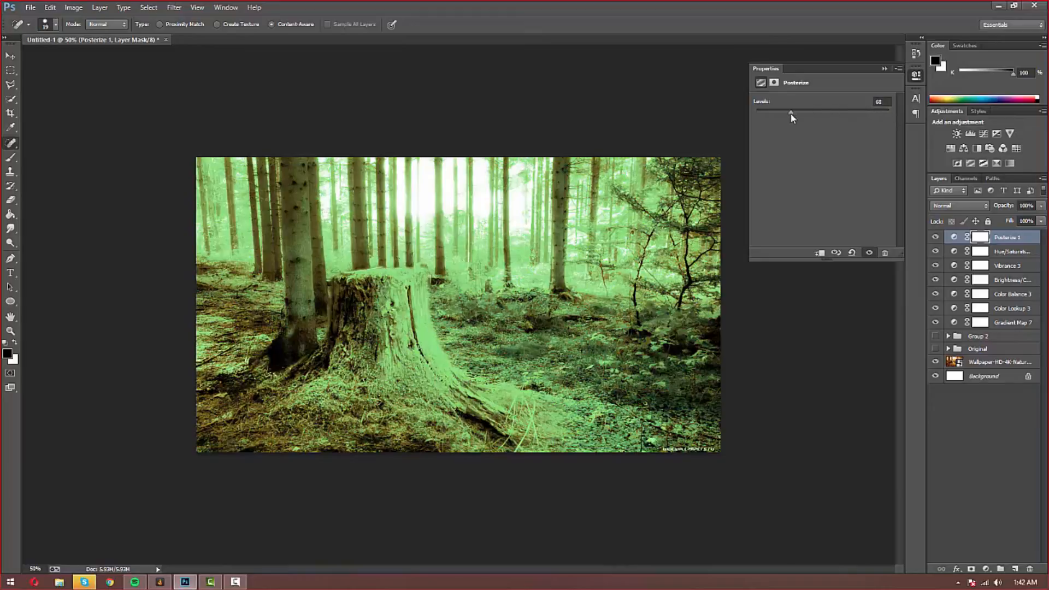
{"action": "left_click_drag", "start_coordinate": [796, 119], "coordinate": [762, 116]}
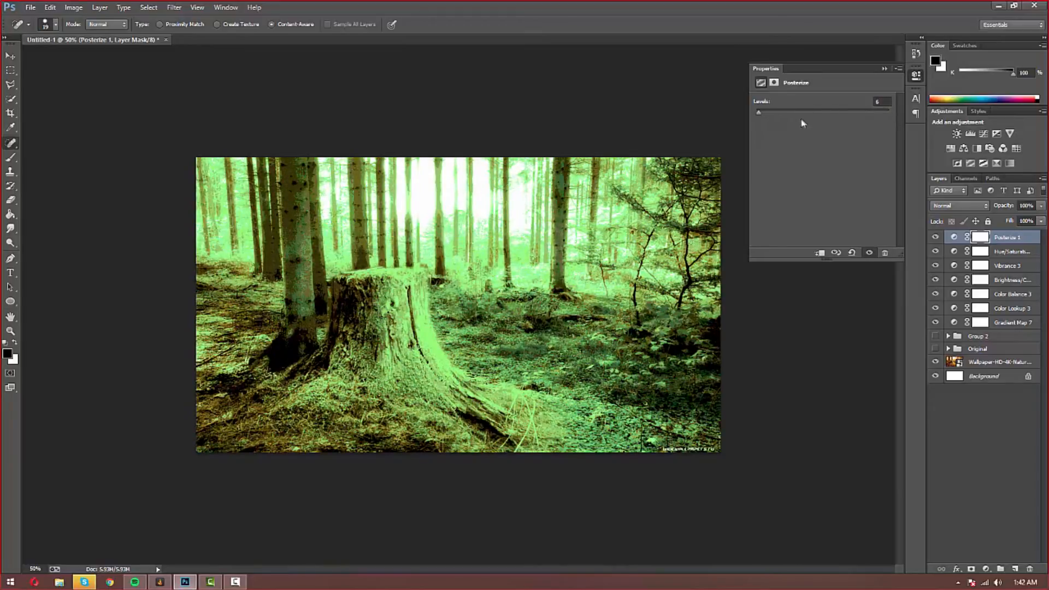
{"action": "left_click", "coordinate": [884, 68]}
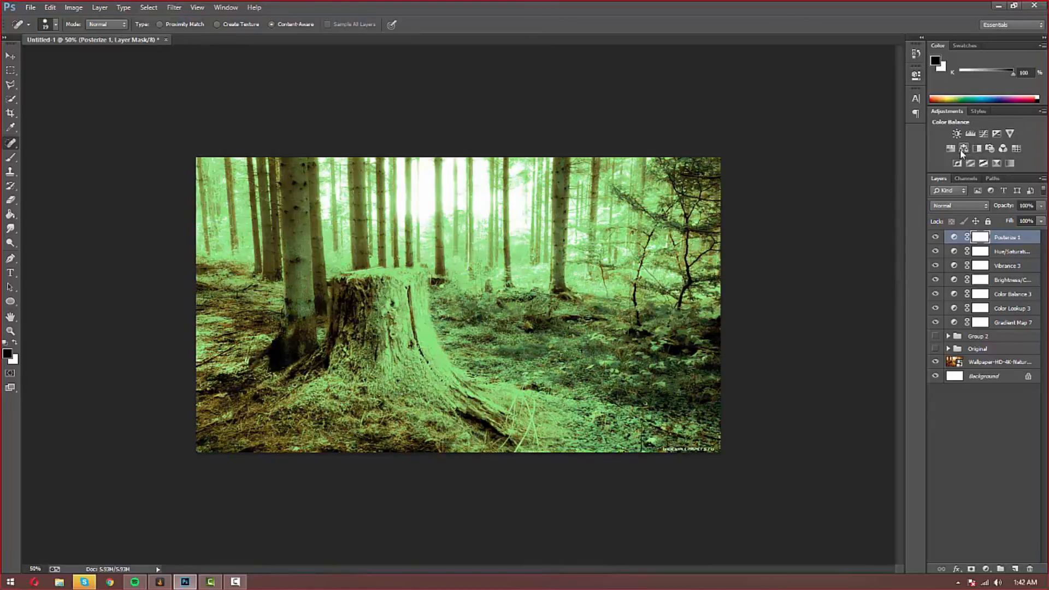
Step: Add a Photo Filter layer, try warming presets, then choose a custom filter colour
{"action": "left_click", "coordinate": [990, 148]}
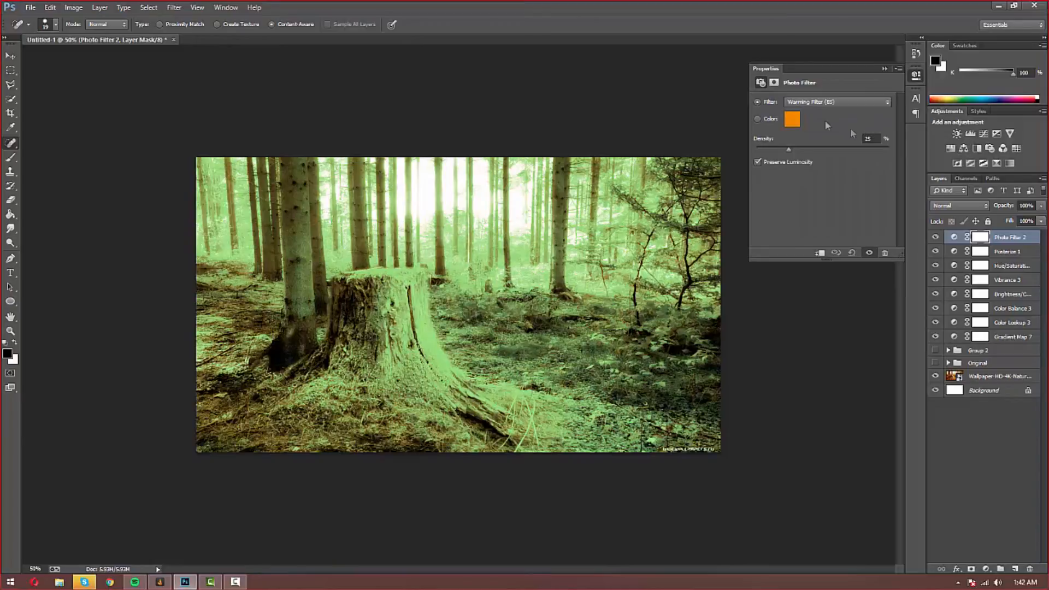
{"action": "left_click", "coordinate": [817, 102]}
{"action": "left_click", "coordinate": [814, 112]}
{"action": "scroll", "coordinate": [818, 105], "scroll_direction": "down", "scroll_amount": 1}
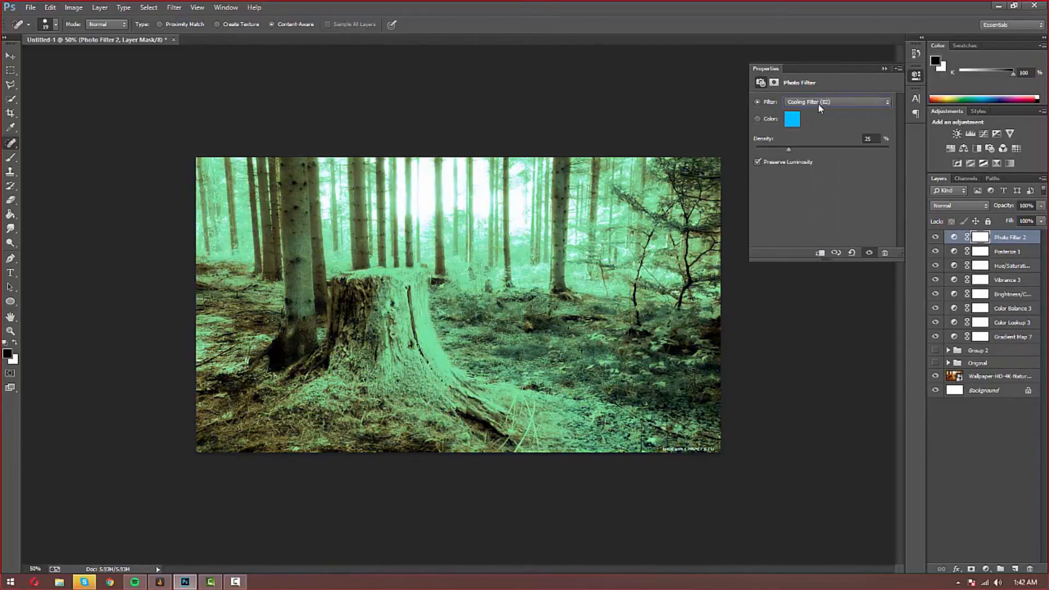
{"action": "left_click", "coordinate": [800, 101]}
{"action": "left_click", "coordinate": [800, 111]}
{"action": "left_click", "coordinate": [797, 119]}
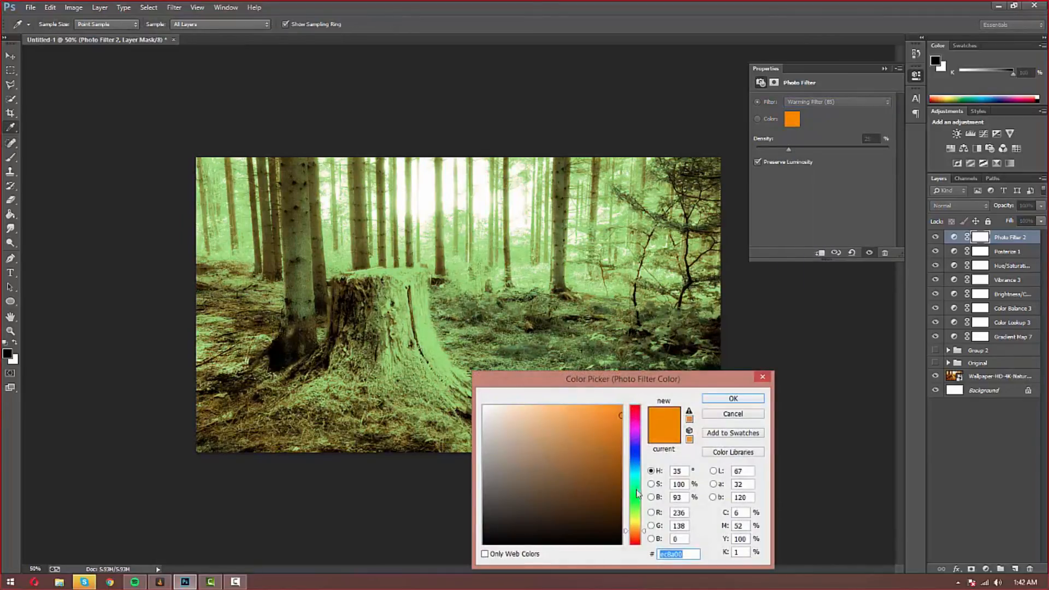
Step: Pick a purple filter colour in the Color Picker after trying green, orange and blue
{"action": "left_click", "coordinate": [635, 494]}
{"action": "left_click", "coordinate": [620, 407]}
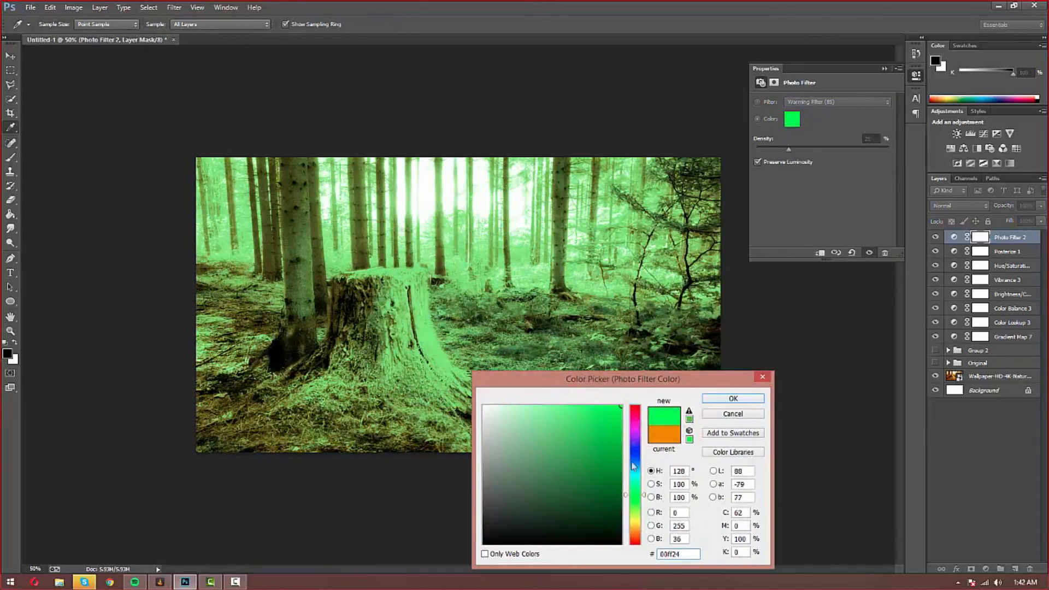
{"action": "left_click", "coordinate": [635, 535]}
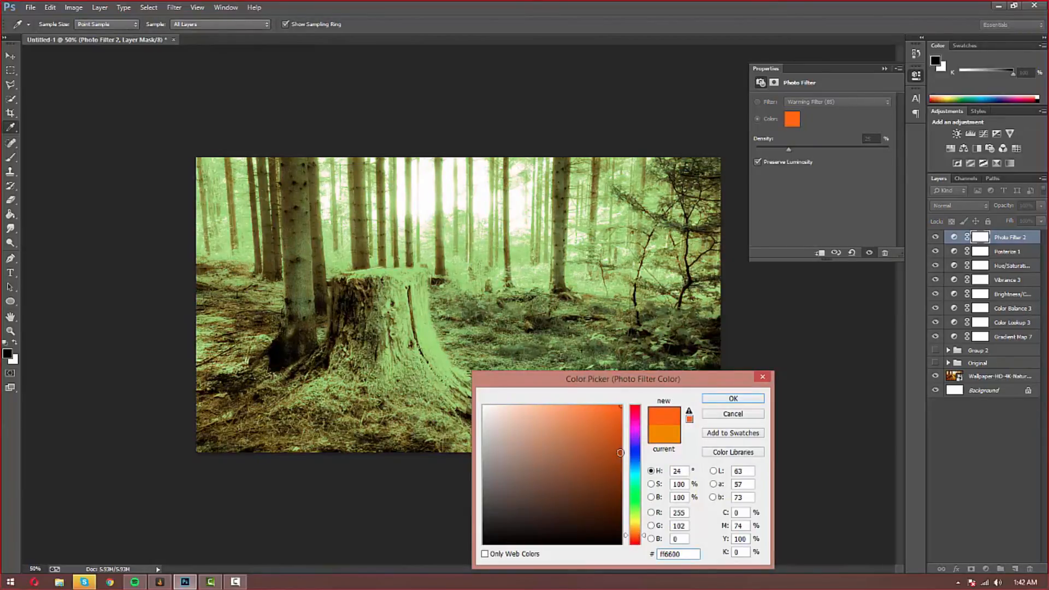
{"action": "left_click", "coordinate": [637, 469]}
{"action": "left_click_drag", "start_coordinate": [637, 473], "coordinate": [635, 440]}
{"action": "left_click", "coordinate": [590, 436]}
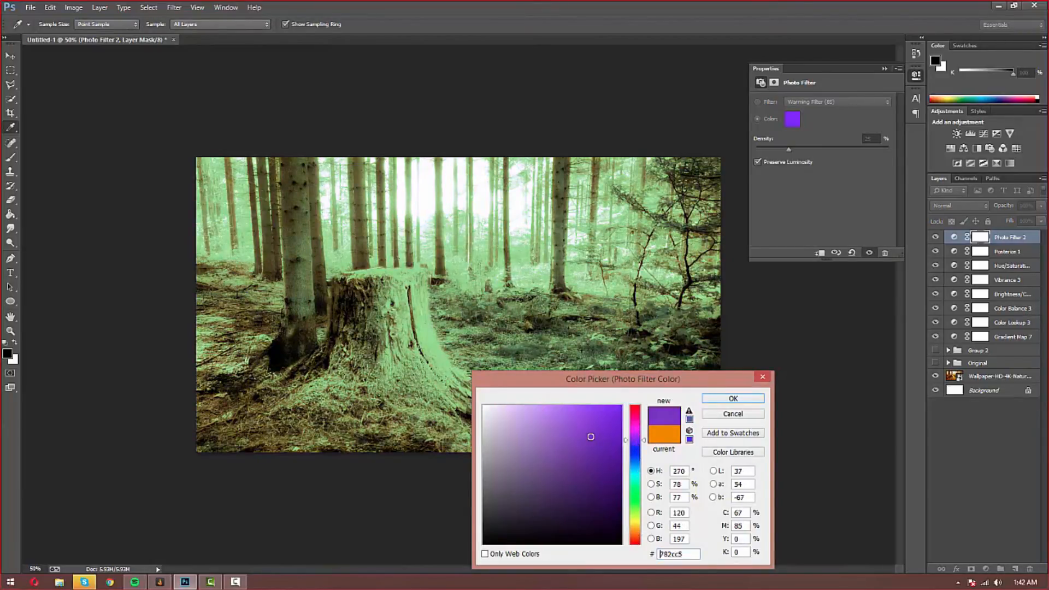
{"action": "left_click", "coordinate": [733, 398]}
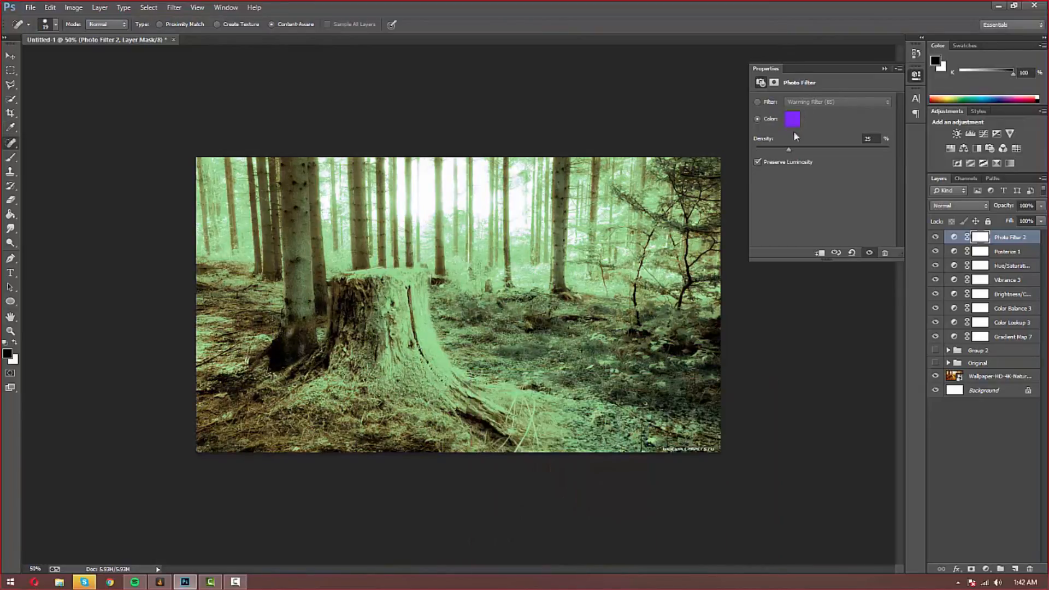
Step: Raise Photo Filter 2's density to 66% and toggle it to compare
{"action": "left_click_drag", "start_coordinate": [809, 154], "coordinate": [844, 154]}
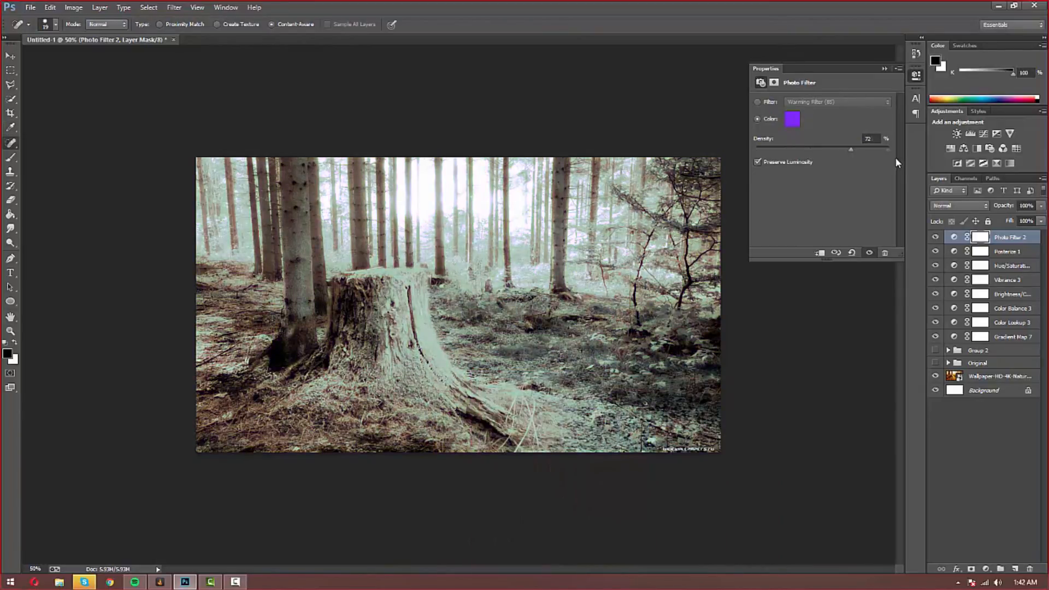
{"action": "left_click", "coordinate": [886, 67]}
{"action": "left_click", "coordinate": [935, 237]}
{"action": "left_click", "coordinate": [935, 237]}
{"action": "left_click", "coordinate": [935, 237]}
{"action": "left_click", "coordinate": [935, 237]}
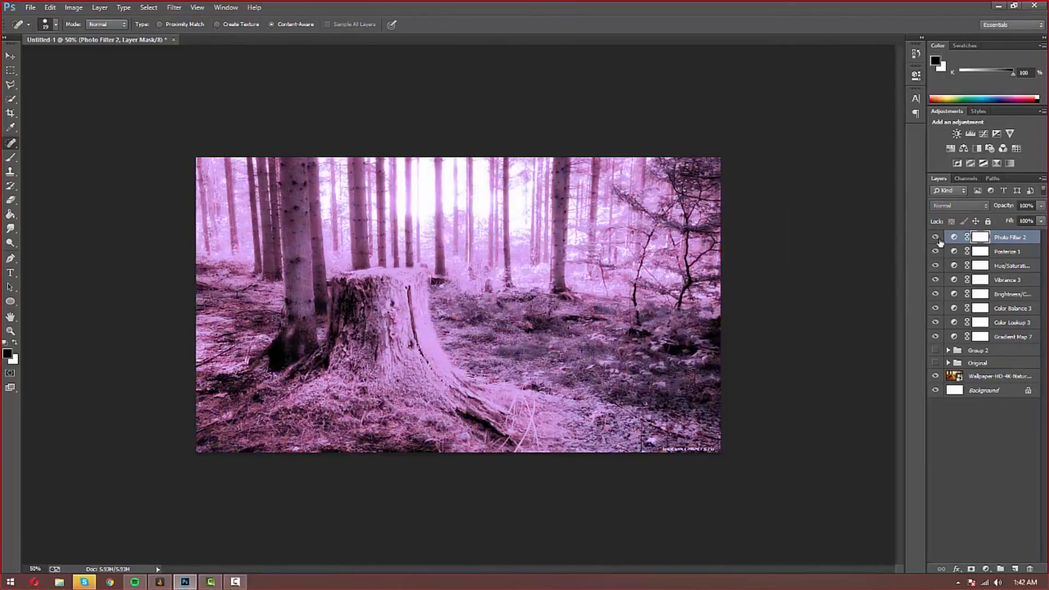
Step: Group the eight adjustment layers into Group 3 and toggle it to compare
{"action": "left_click", "coordinate": [990, 337], "text": "shift"}
{"action": "key", "text": "ctrl+g"}
{"action": "left_click", "coordinate": [950, 350]}
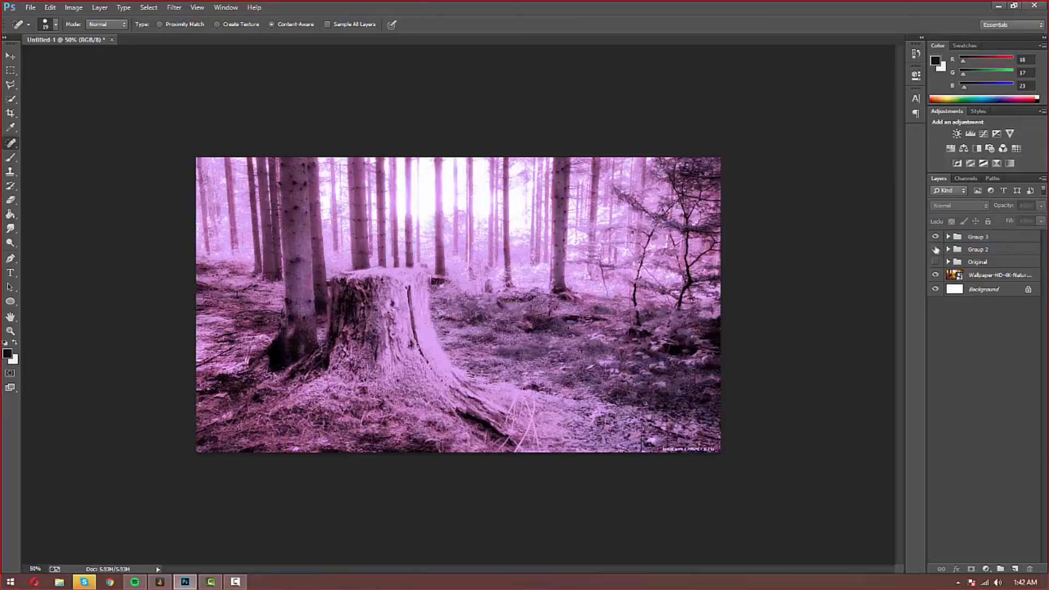
{"action": "left_click", "coordinate": [936, 237]}
{"action": "left_click", "coordinate": [935, 237]}
{"action": "left_click", "coordinate": [936, 237]}
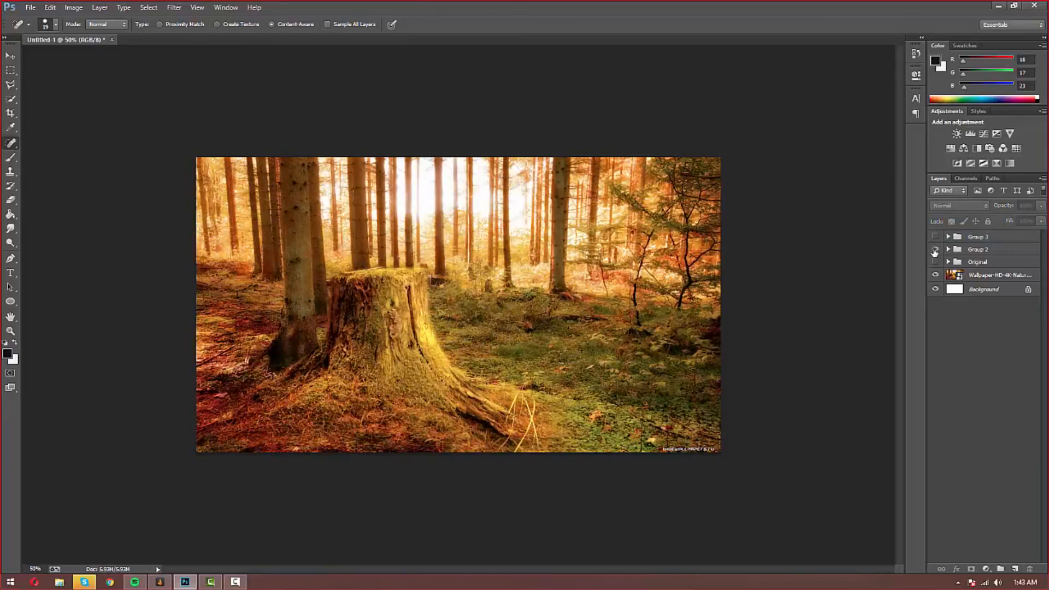
Step: Toggle Group 2, Original and Group 3 in turn, leaving all three hidden
{"action": "left_click", "coordinate": [936, 249]}
{"action": "left_click", "coordinate": [936, 249]}
{"action": "left_click", "coordinate": [935, 262]}
{"action": "left_click", "coordinate": [936, 262]}
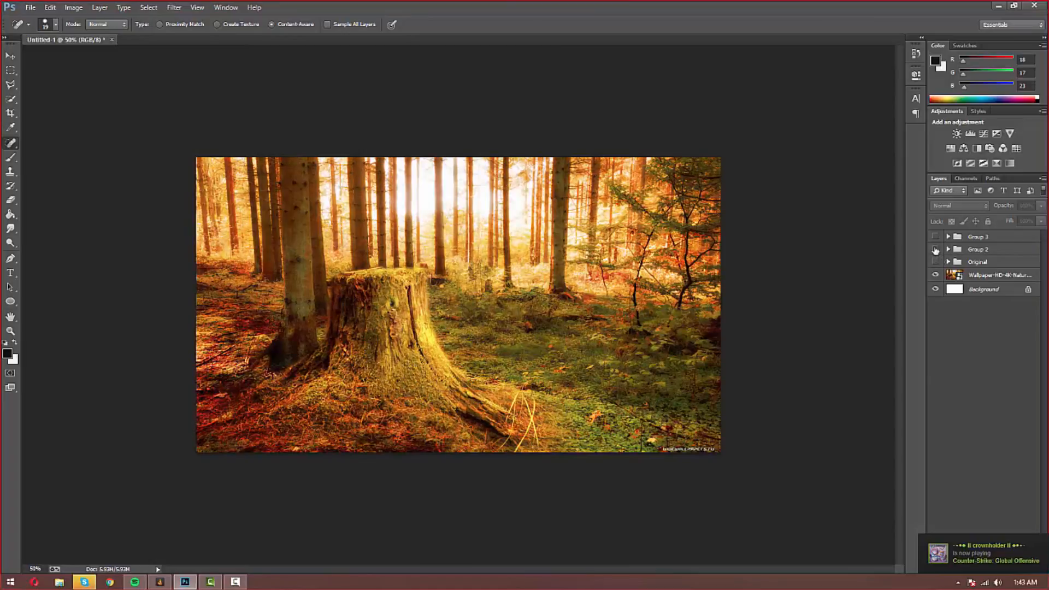
{"action": "left_click", "coordinate": [936, 237]}
{"action": "left_click", "coordinate": [936, 238]}
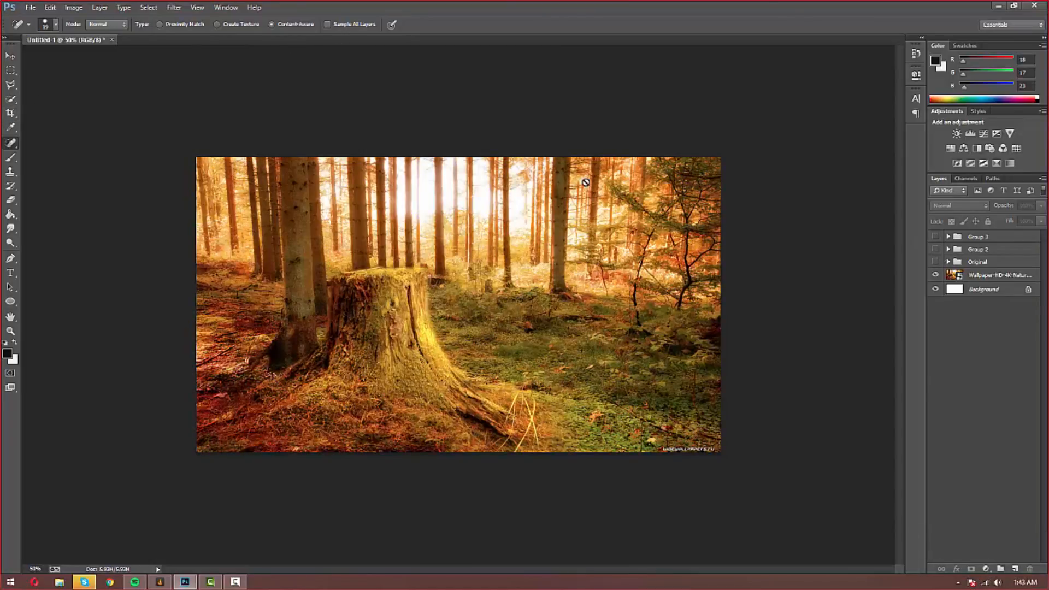